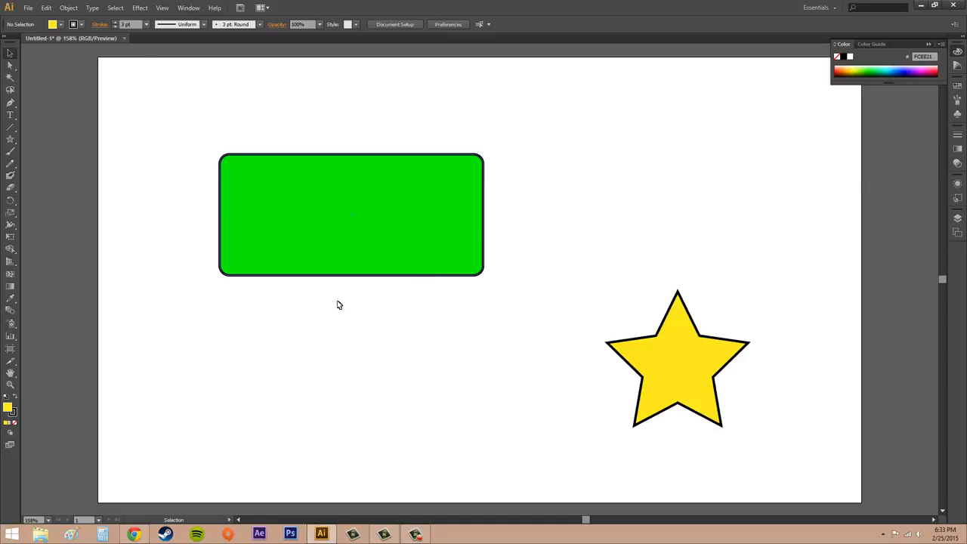
Use Free Transform to move the green rounded rectangle to about X 377 px, Y 210.5 px.
{"action": "left_click", "coordinate": [401, 233]}
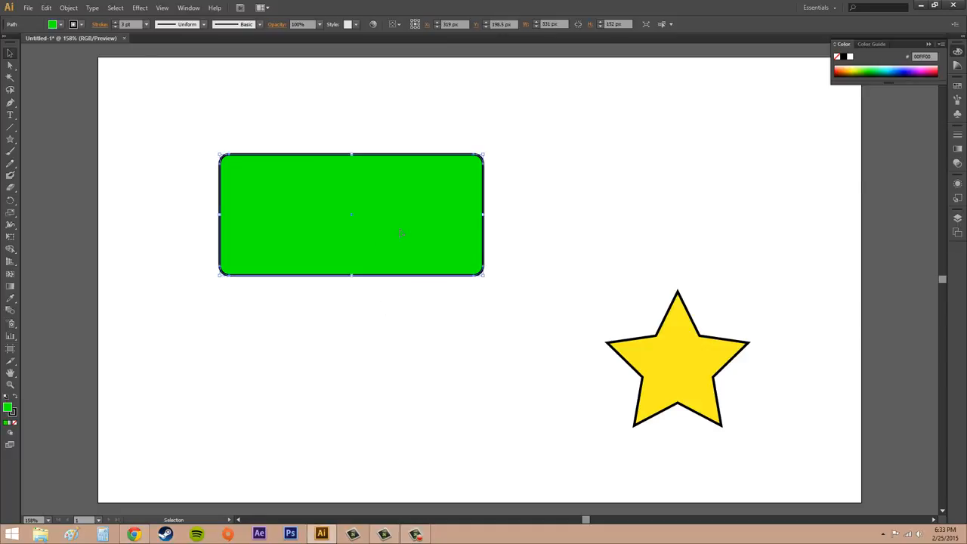
{"action": "left_click", "coordinate": [10, 240]}
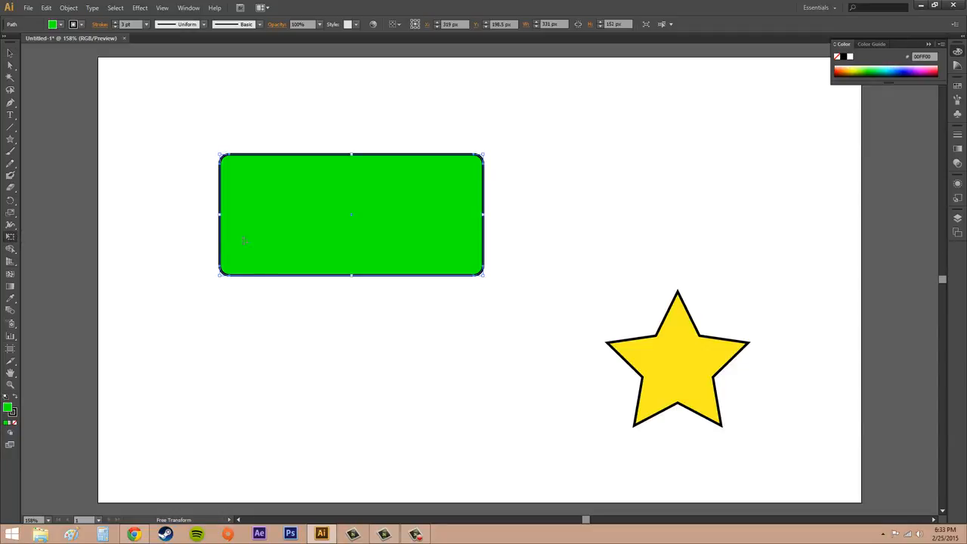
{"action": "left_click_drag", "start_coordinate": [389, 209], "coordinate": [438, 211]}
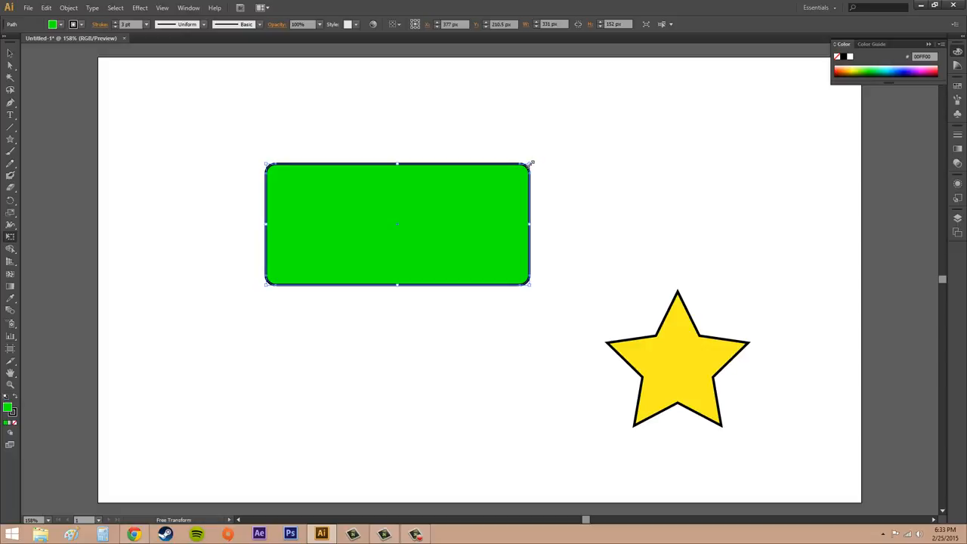
Try scaling the green rectangle from its upper-right corner and flipping it across its right edge, undoing each change.
{"action": "left_click_drag", "start_coordinate": [529, 164], "coordinate": [587, 122]}
{"action": "key", "text": "ctrl+z"}
{"action": "left_click_drag", "start_coordinate": [274, 223], "coordinate": [766, 236]}
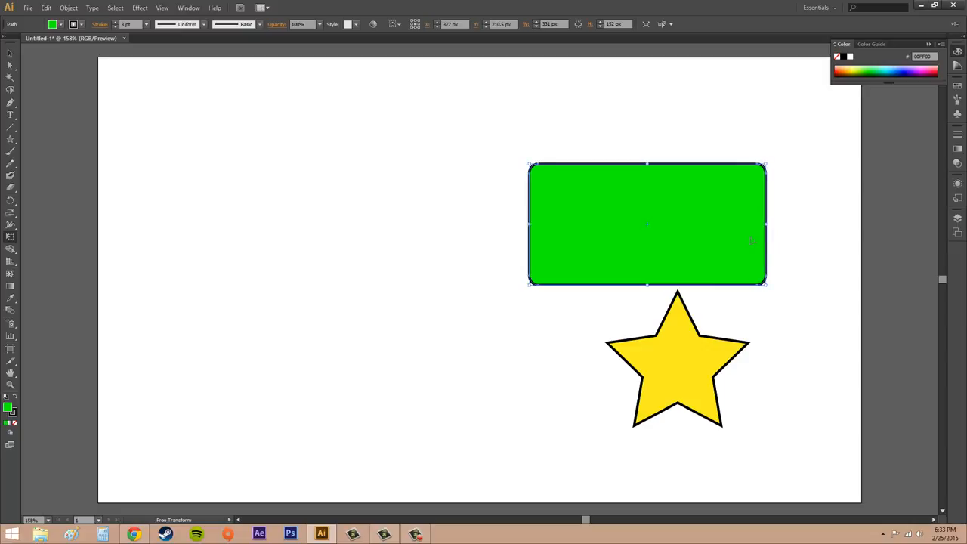
{"action": "key", "text": "ctrl+z"}
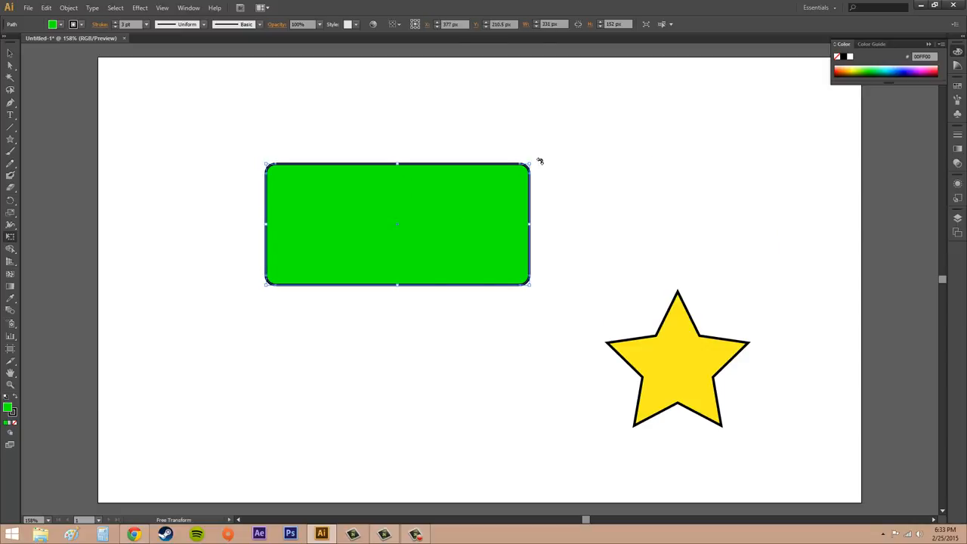
Try rotating the green rectangle counterclockwise and skewing it vertically from its right edge, undoing each change.
{"action": "left_click_drag", "start_coordinate": [533, 158], "coordinate": [462, 90]}
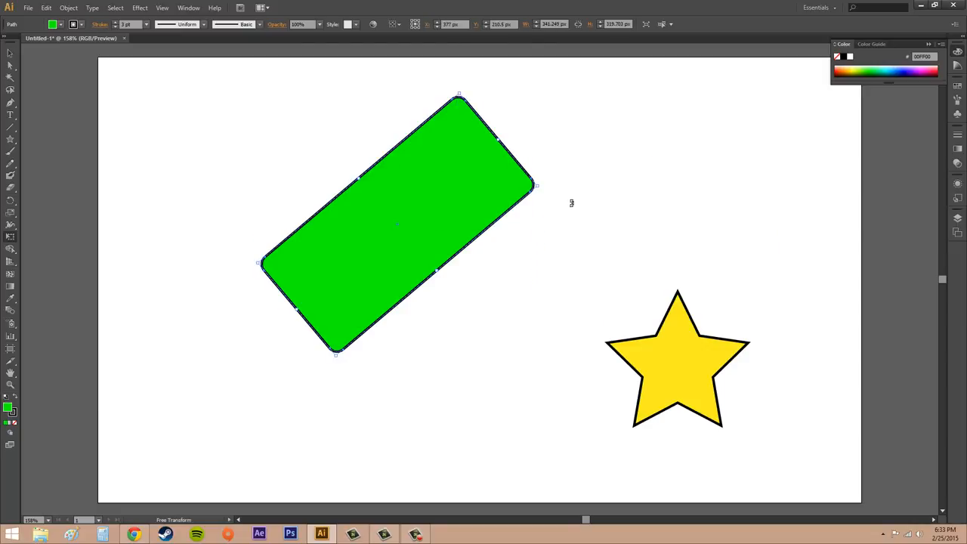
{"action": "key", "text": "ctrl+z"}
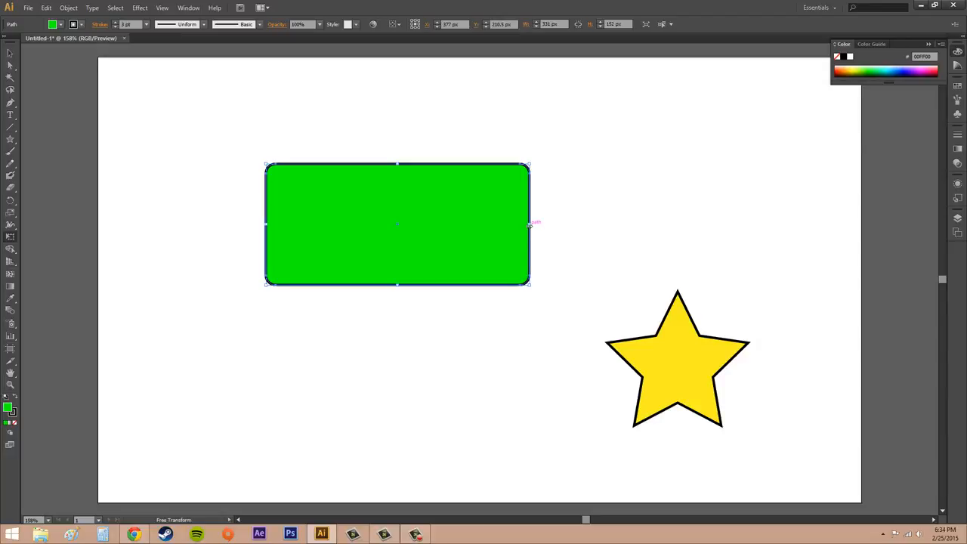
{"action": "left_click_drag", "start_coordinate": [530, 223], "coordinate": [543, 305]}
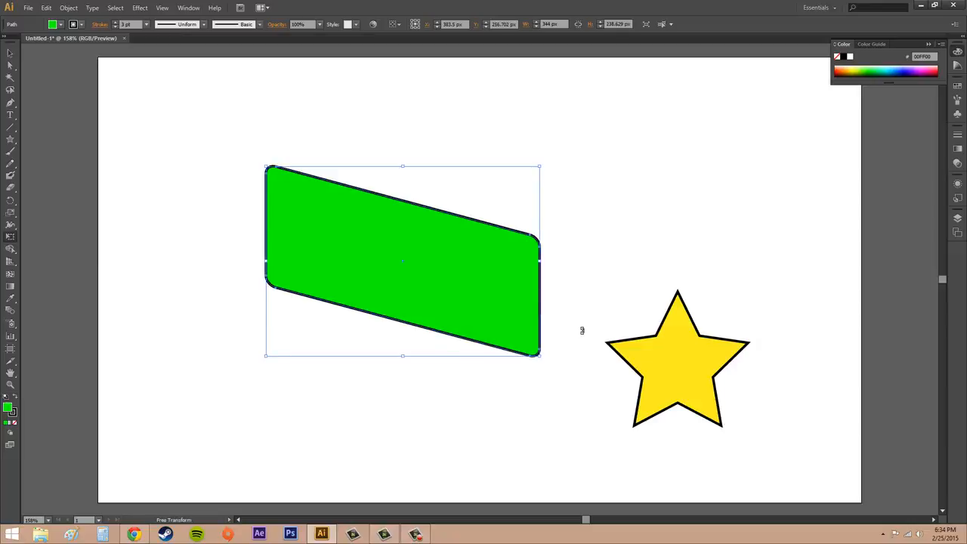
{"action": "key", "text": "ctrl+z"}
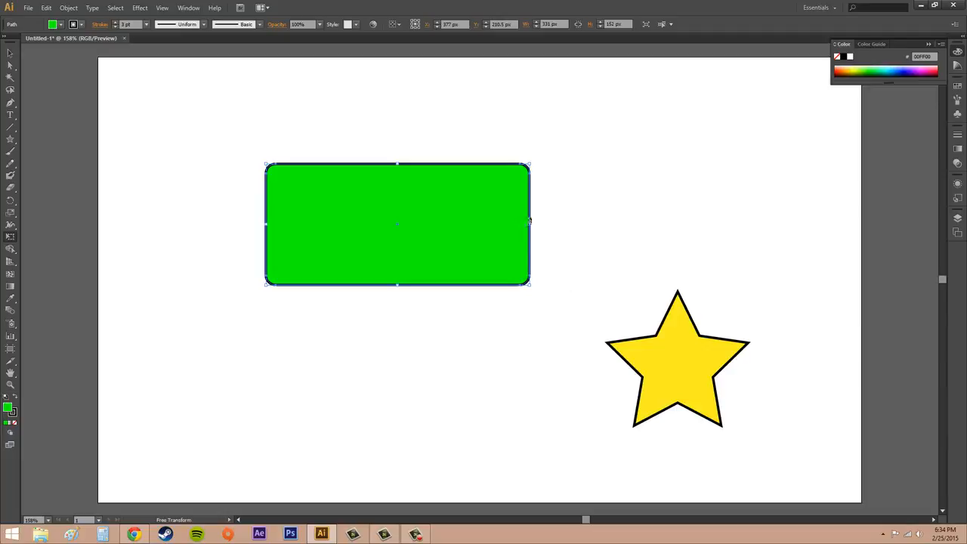
{"action": "left_click_drag", "start_coordinate": [532, 224], "coordinate": [563, 173]}
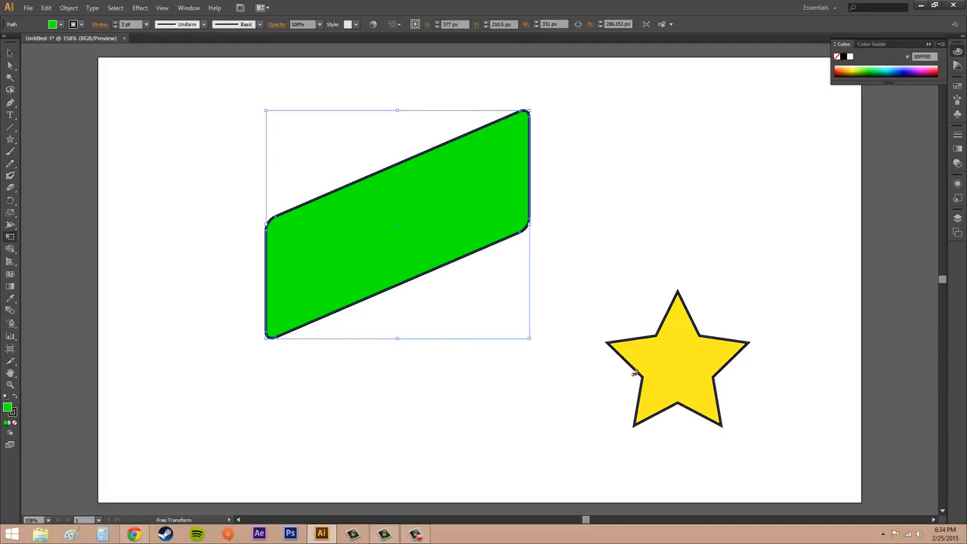
{"action": "key", "text": "ctrl+z"}
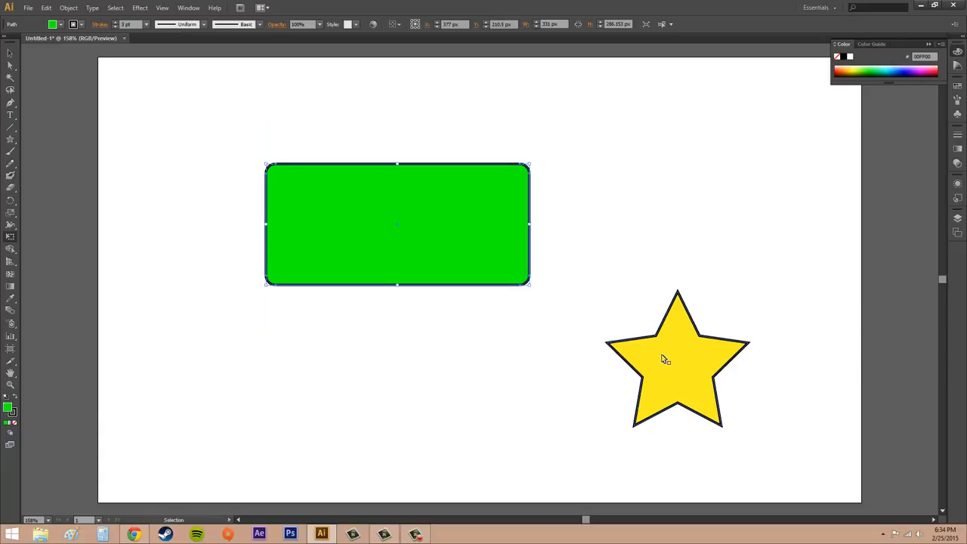
Try skewing the yellow star vertically about its centre with Free Transform, undo the skew and deselect the star.
{"action": "left_click", "coordinate": [9, 54]}
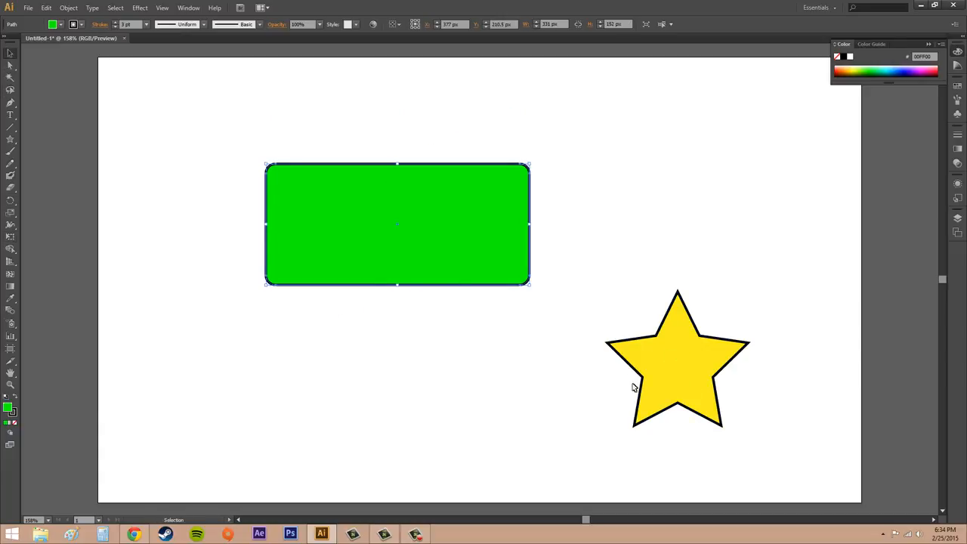
{"action": "left_click", "coordinate": [673, 361]}
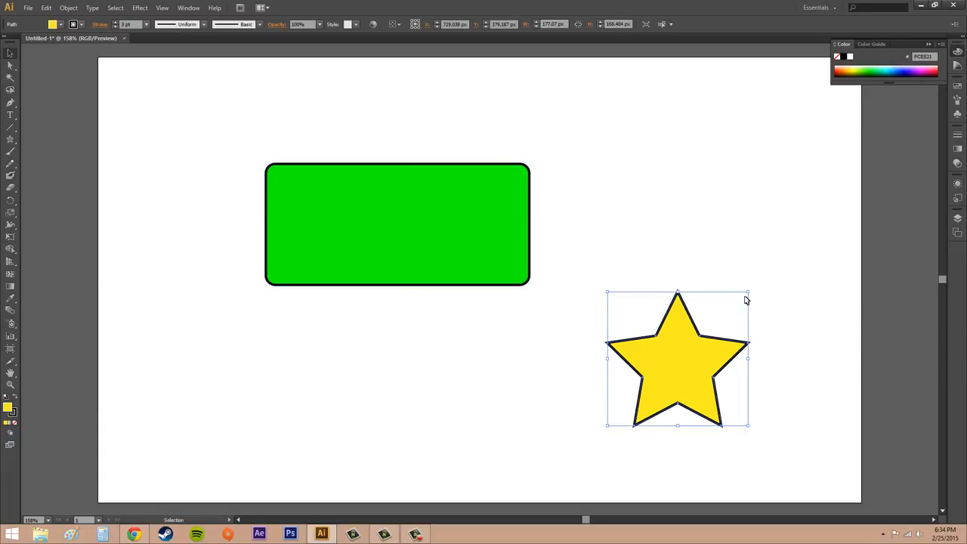
{"action": "left_click", "coordinate": [9, 237]}
{"action": "left_click_drag", "start_coordinate": [749, 359], "coordinate": [770, 321]}
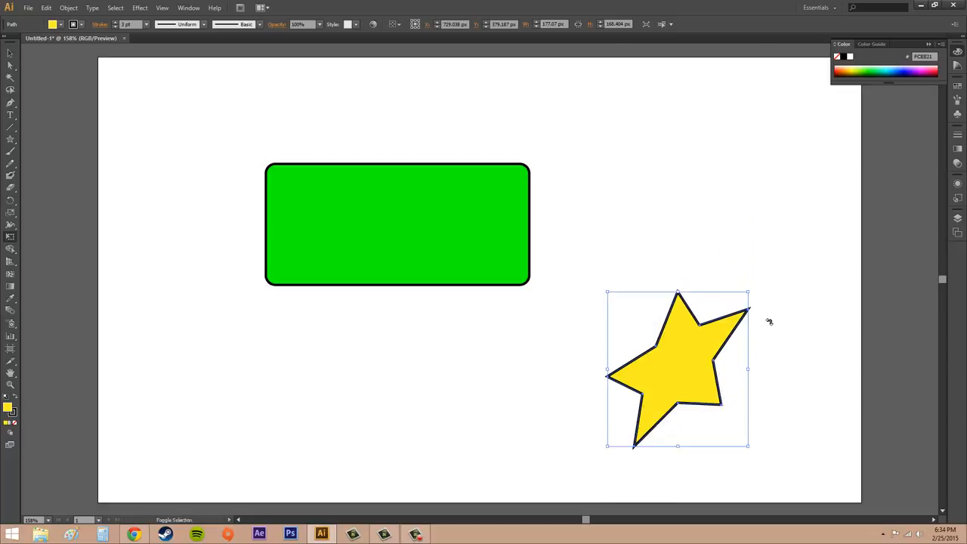
{"action": "left_click", "coordinate": [10, 53]}
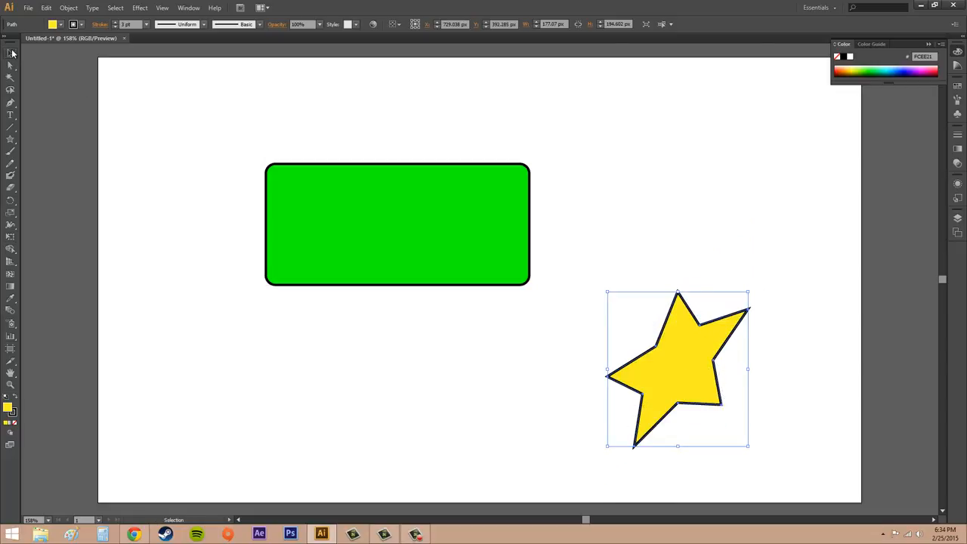
{"action": "left_click", "coordinate": [425, 357]}
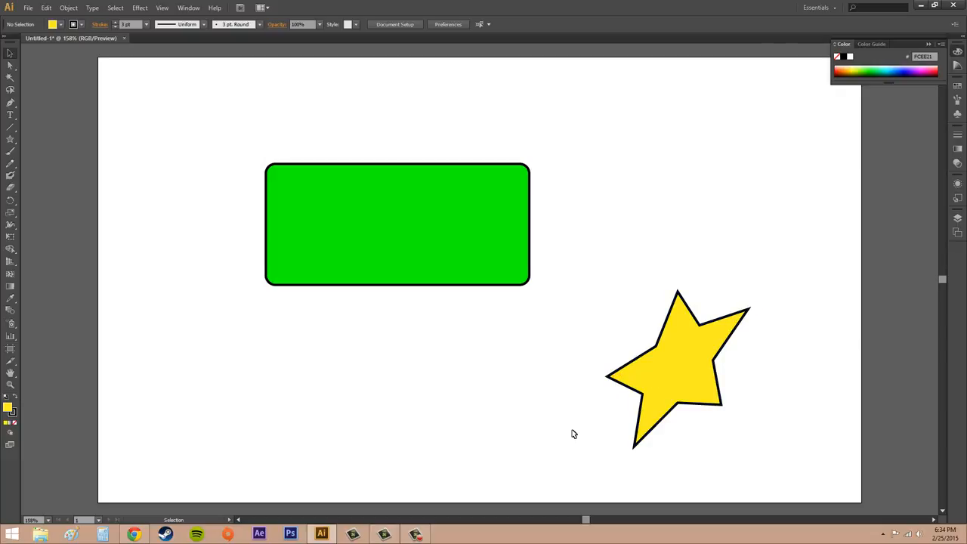
{"action": "key", "text": "ctrl+z"}
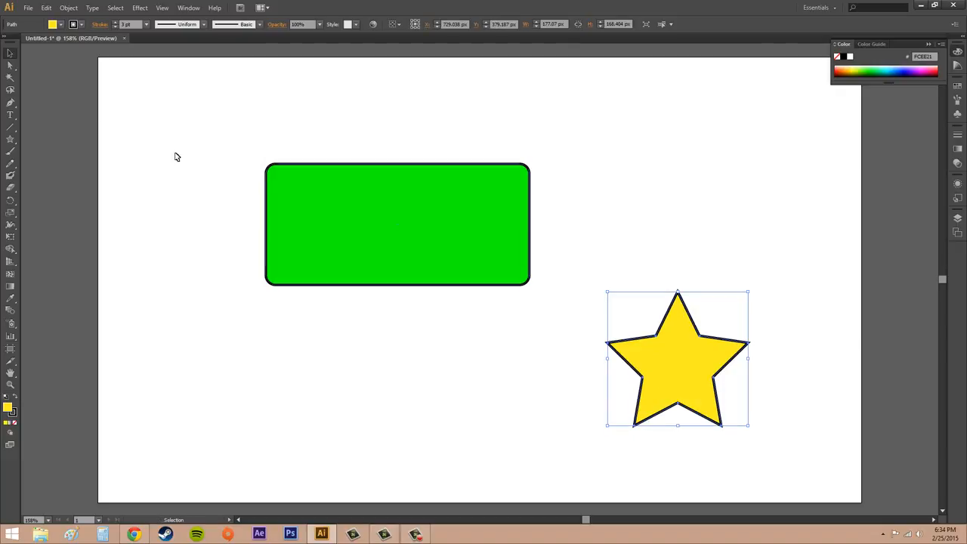
{"action": "left_click", "coordinate": [742, 264]}
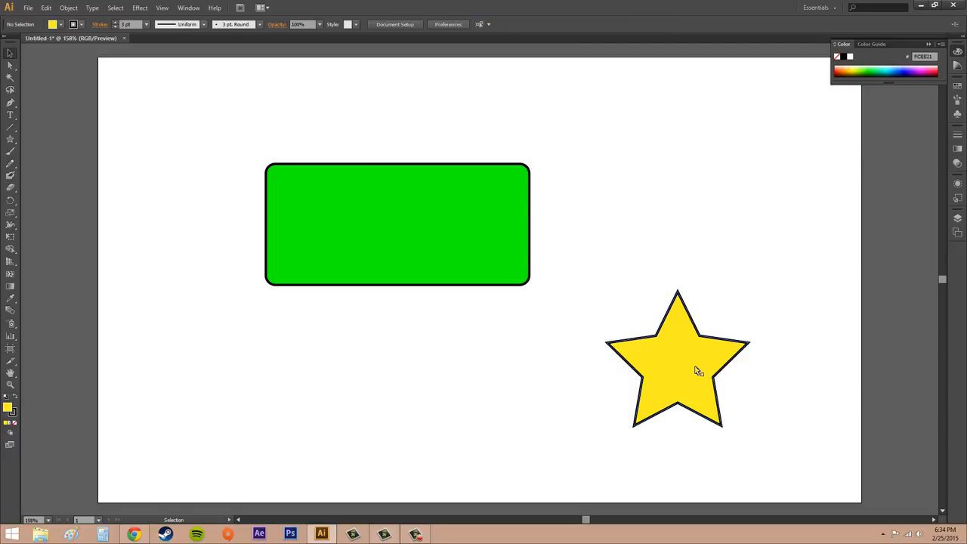
Try distorting the green rectangle by pulling only its upper-right corner outward with Free Transform, and undo the distortion.
{"action": "left_click", "coordinate": [671, 359]}
{"action": "left_click", "coordinate": [421, 221]}
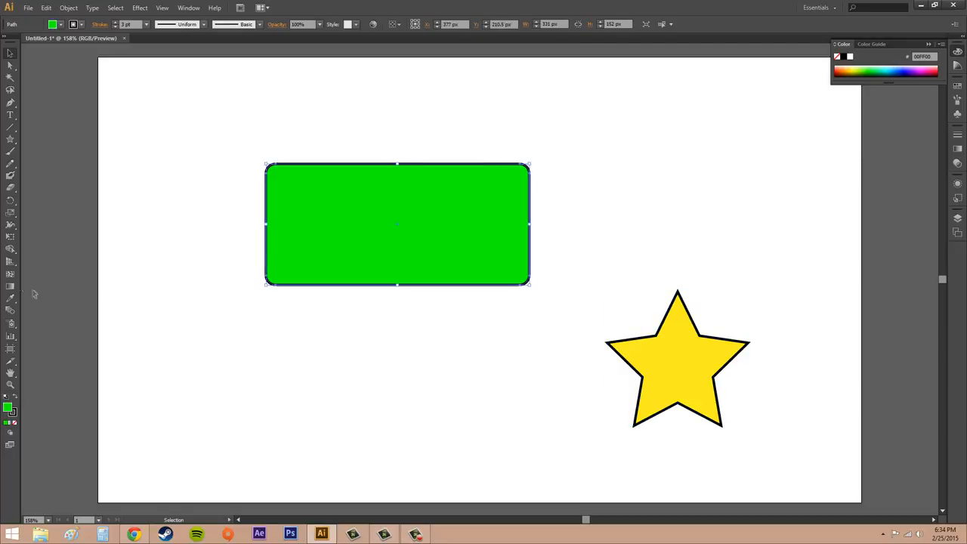
{"action": "left_click", "coordinate": [10, 236]}
{"action": "left_click_drag", "start_coordinate": [540, 162], "coordinate": [568, 107]}
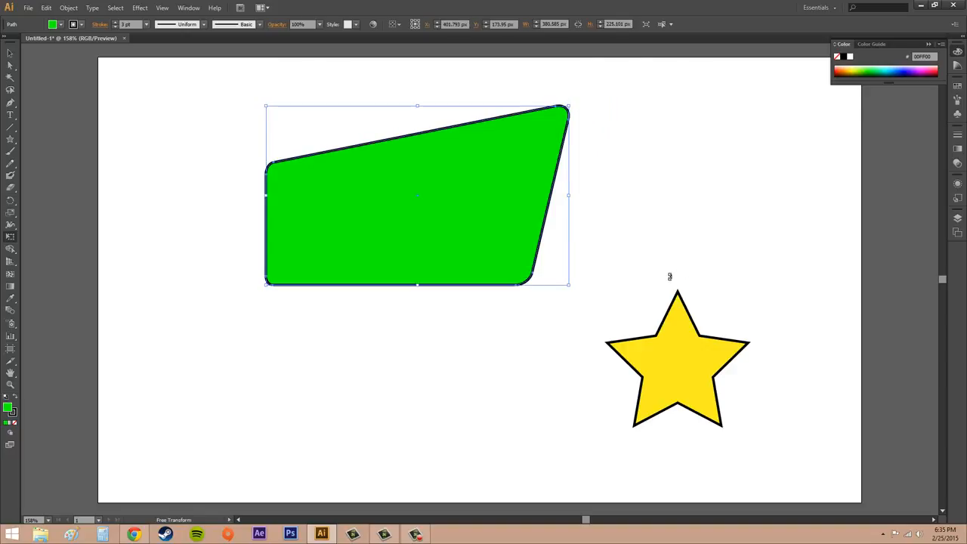
{"action": "key", "text": "ctrl+z"}
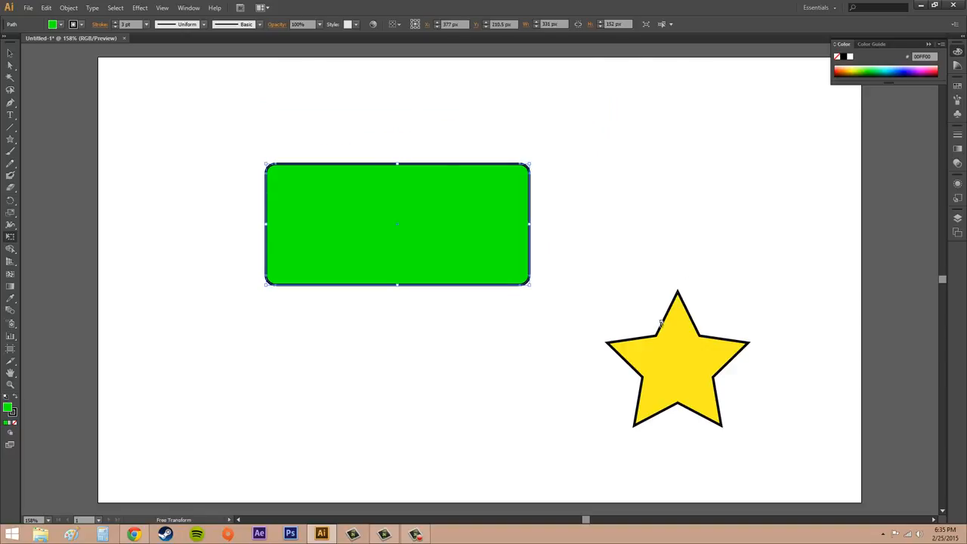
Try enlarging the yellow star from its upper-right bounding-box corner with the Selection tool, and undo the scaling.
{"action": "left_click", "coordinate": [10, 52]}
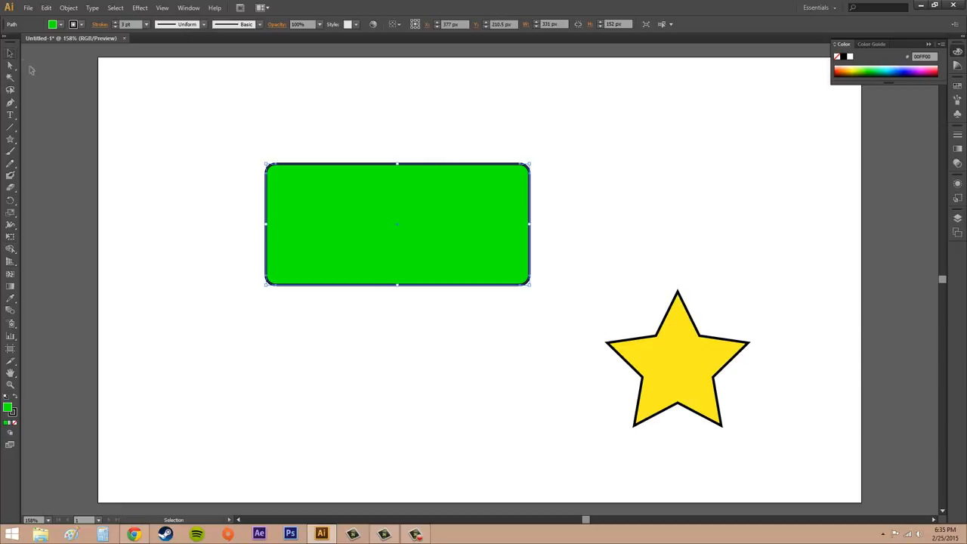
{"action": "left_click", "coordinate": [682, 381]}
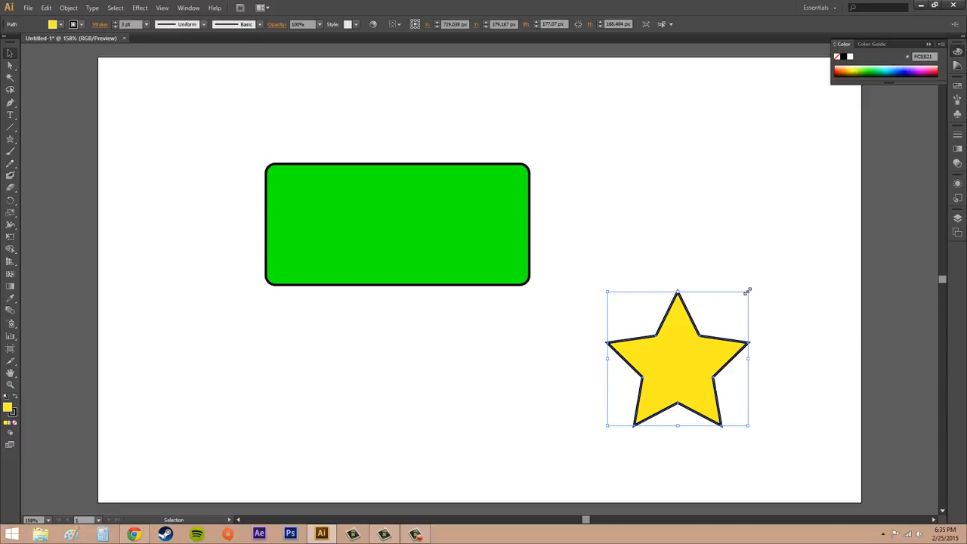
{"action": "left_click_drag", "start_coordinate": [748, 291], "coordinate": [772, 259]}
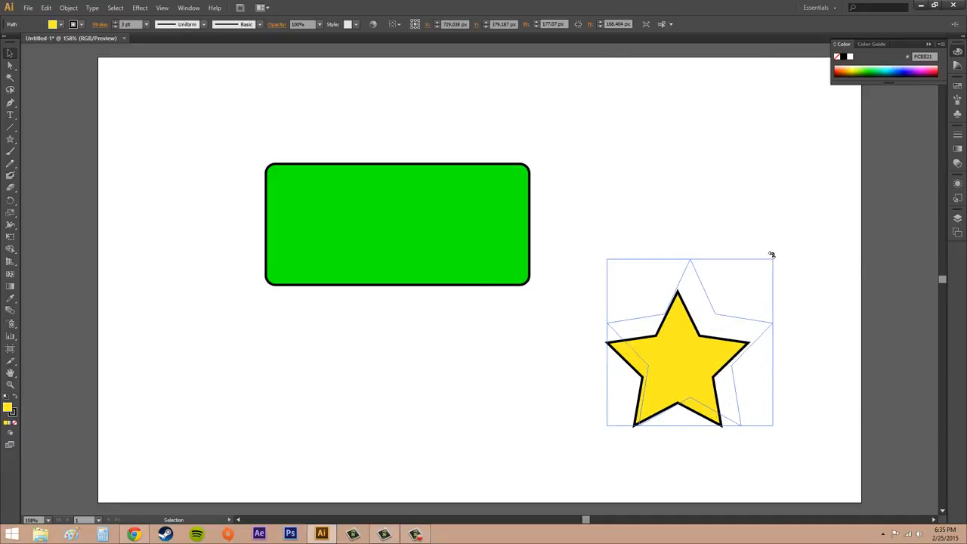
{"action": "key", "text": "ctrl+z"}
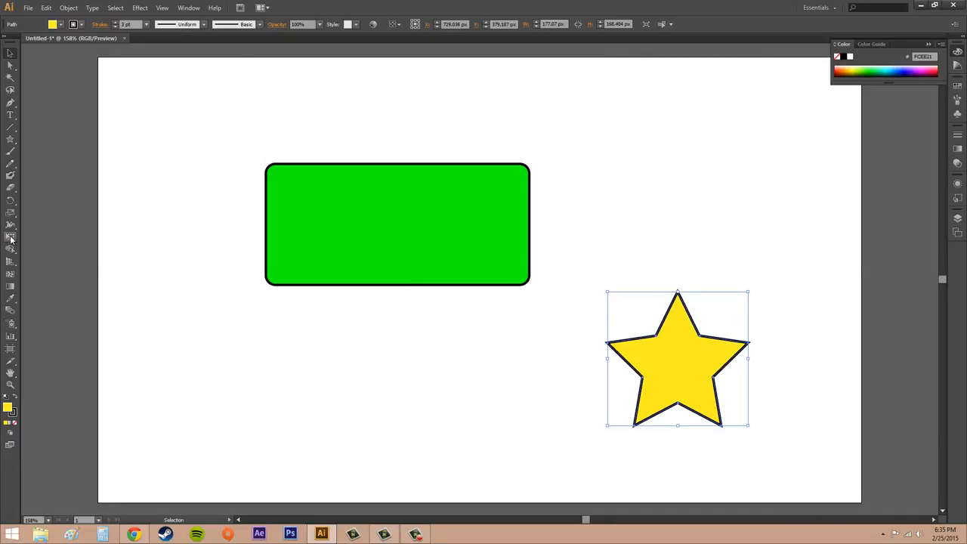
Try distorting the yellow star from its upper-right bounding-box corner with Free Transform, undo the distortion and deselect the star.
{"action": "left_click", "coordinate": [11, 237]}
{"action": "left_click_drag", "start_coordinate": [749, 291], "coordinate": [732, 245]}
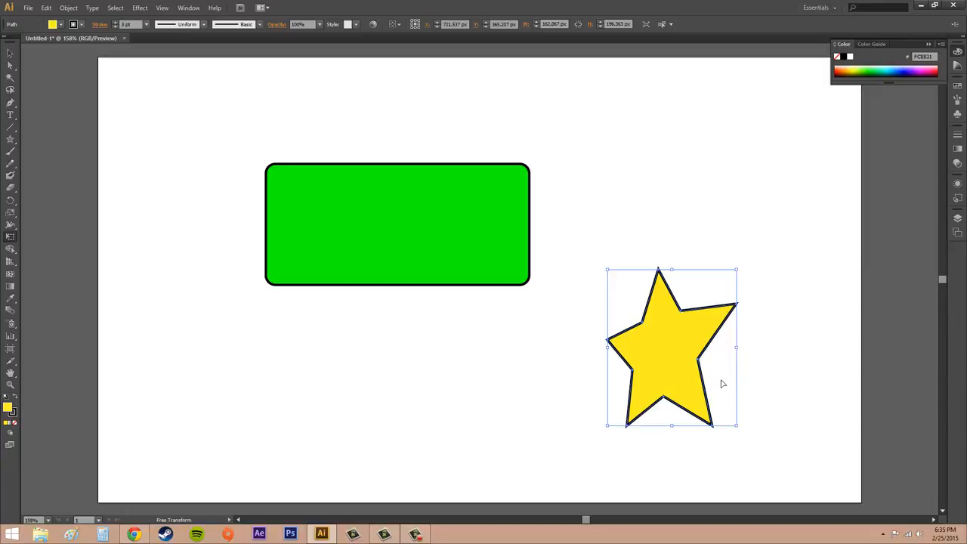
{"action": "key", "text": "ctrl+z"}
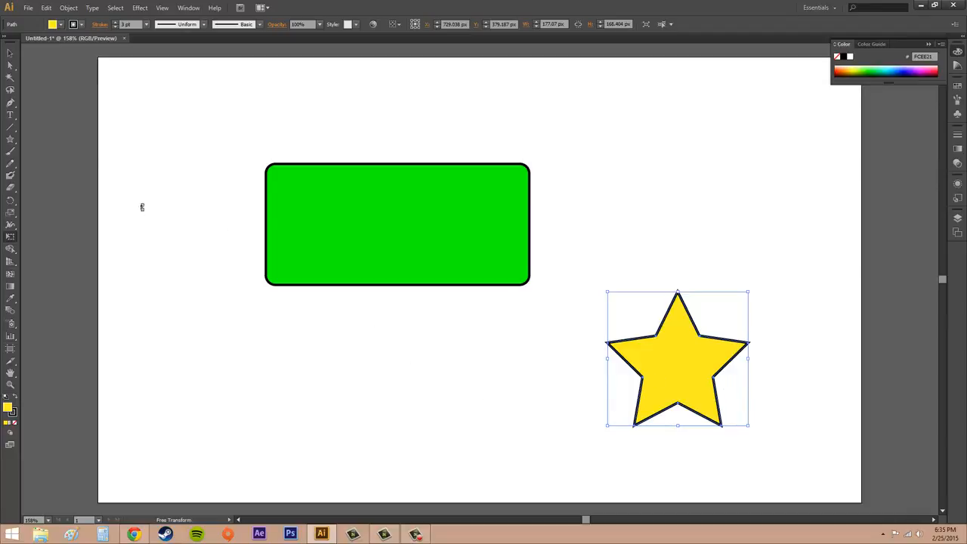
{"action": "left_click", "coordinate": [12, 56]}
{"action": "left_click", "coordinate": [300, 106]}
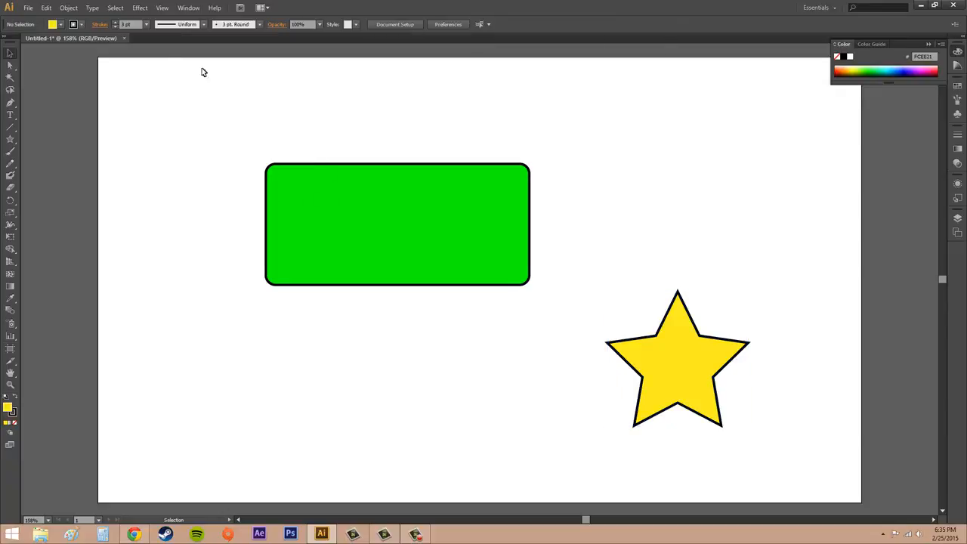
Enable the Transform Tools display option in the Smart Guides preferences.
{"action": "left_click", "coordinate": [47, 9]}
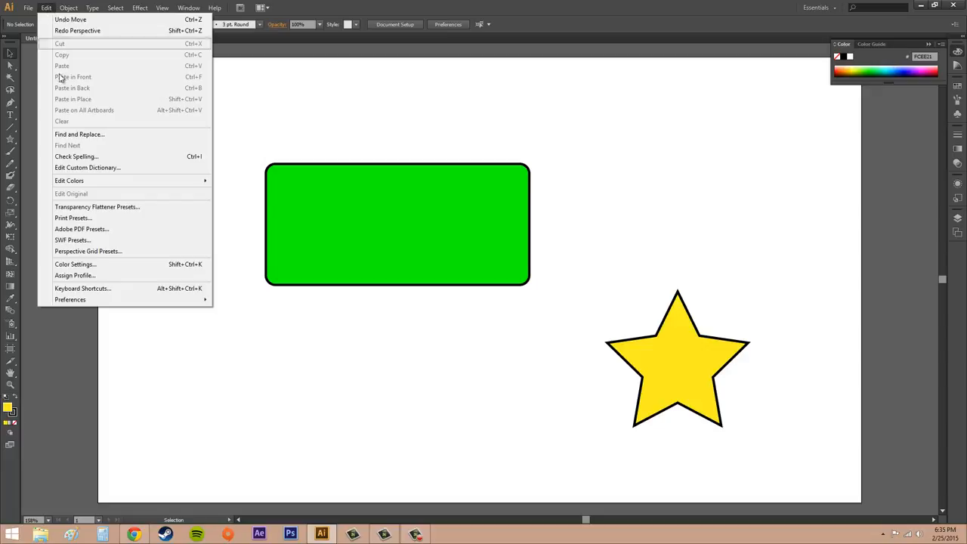
{"action": "mouse_move", "coordinate": [75, 303]}
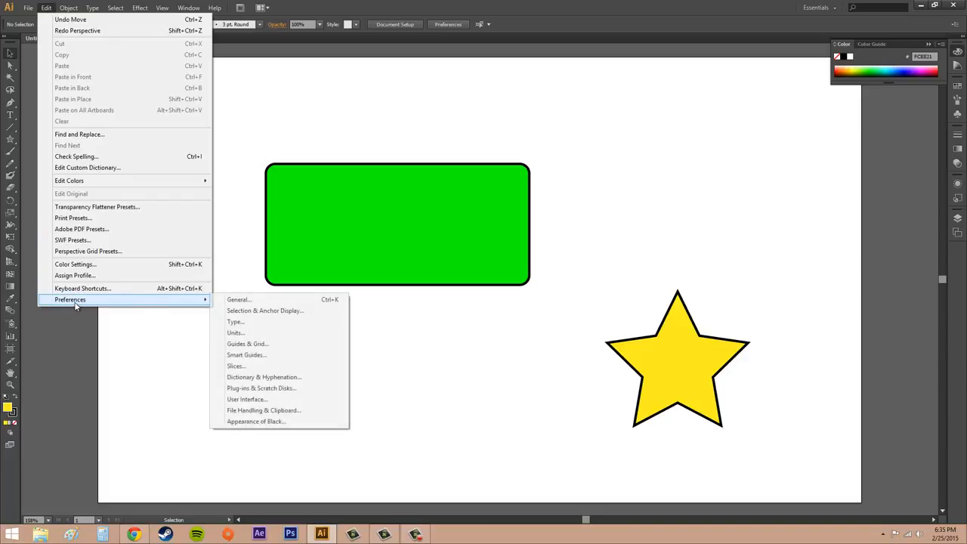
{"action": "left_click", "coordinate": [250, 355]}
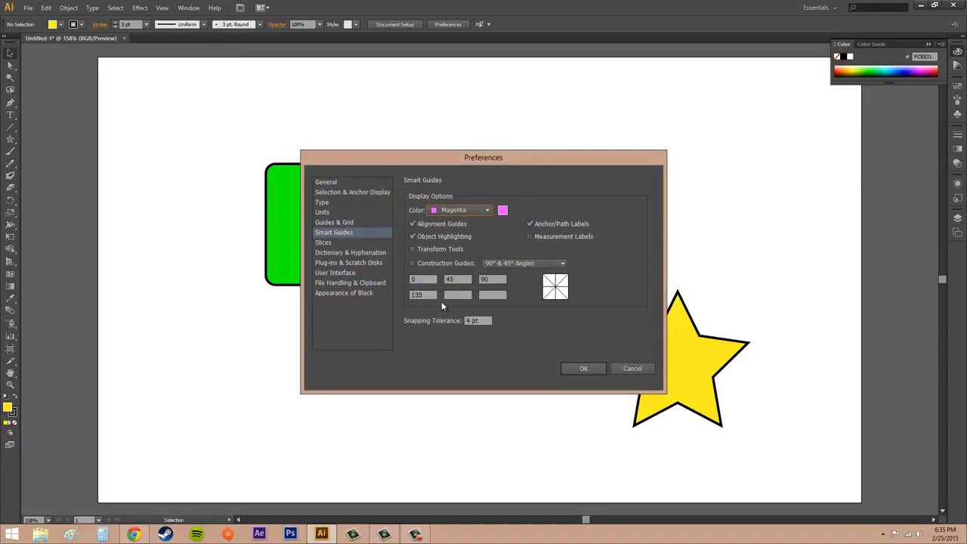
{"action": "left_click", "coordinate": [413, 249]}
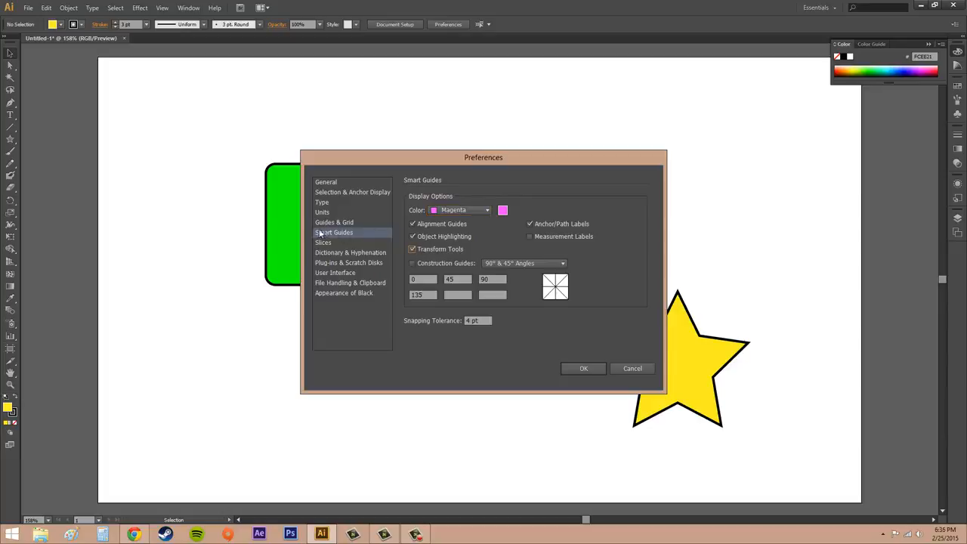
{"action": "left_click", "coordinate": [583, 369]}
Try distorting the yellow star slightly from its upper-right corner with Free Transform and smart guide alignment, and undo the distortion.
{"action": "left_click", "coordinate": [673, 349]}
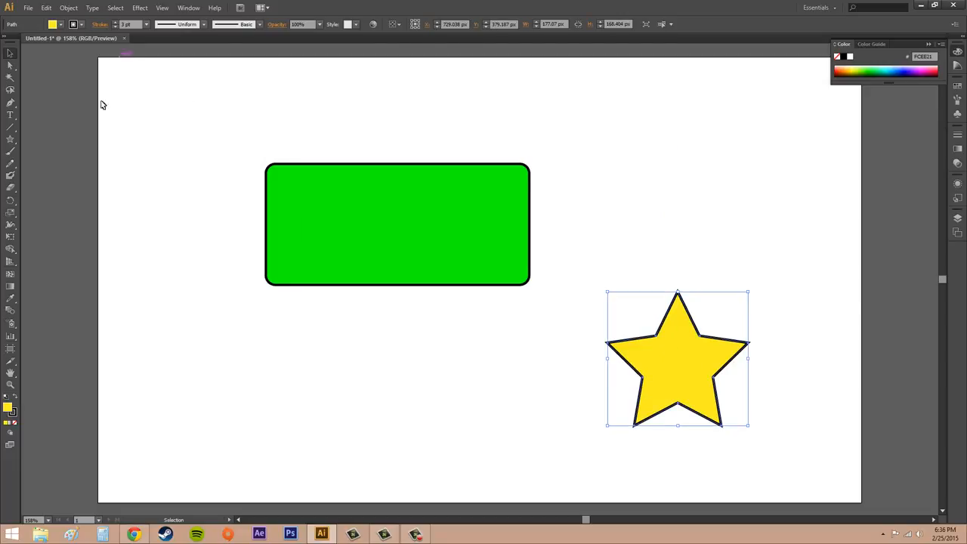
{"action": "left_click", "coordinate": [14, 238]}
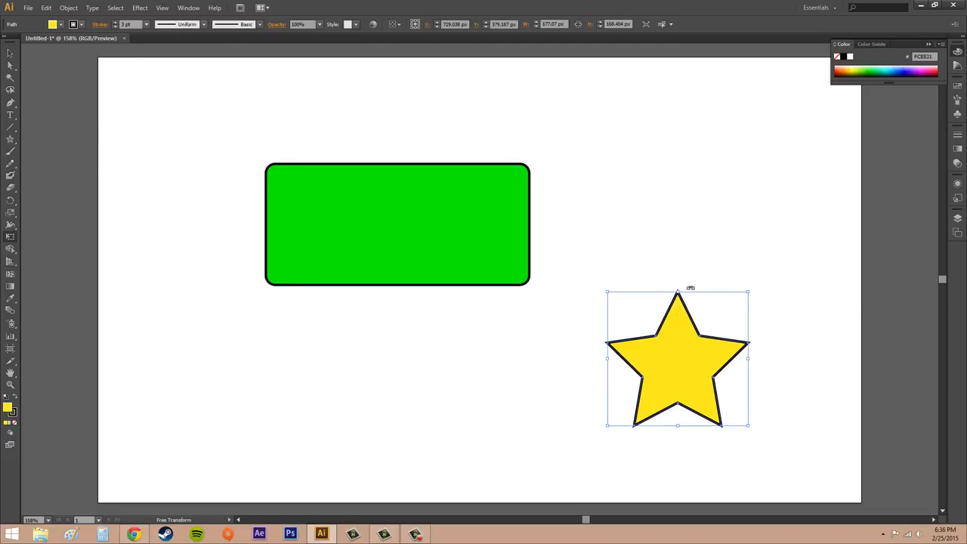
{"action": "left_click_drag", "start_coordinate": [751, 287], "coordinate": [791, 280]}
{"action": "left_click_drag", "start_coordinate": [760, 310], "coordinate": [746, 283]}
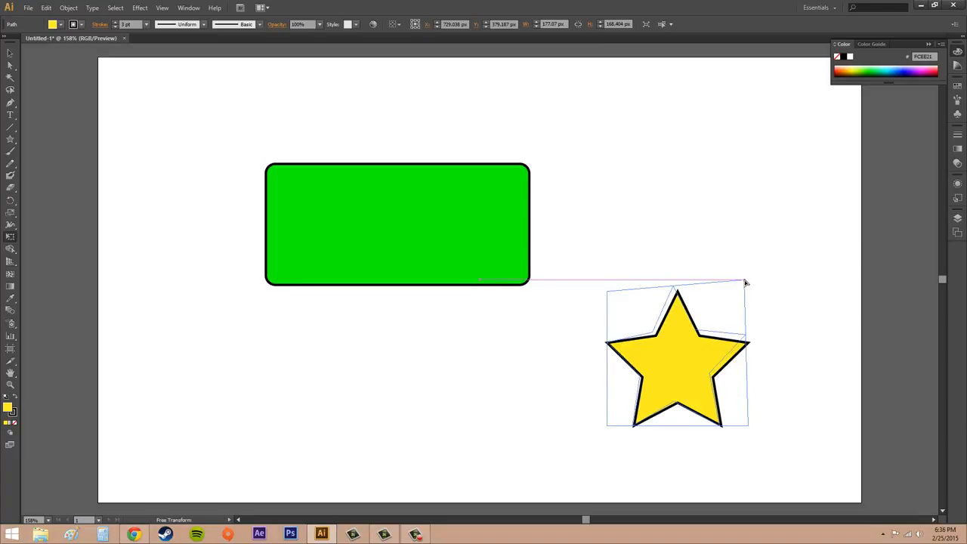
{"action": "left_click_drag", "start_coordinate": [745, 283], "coordinate": [745, 288]}
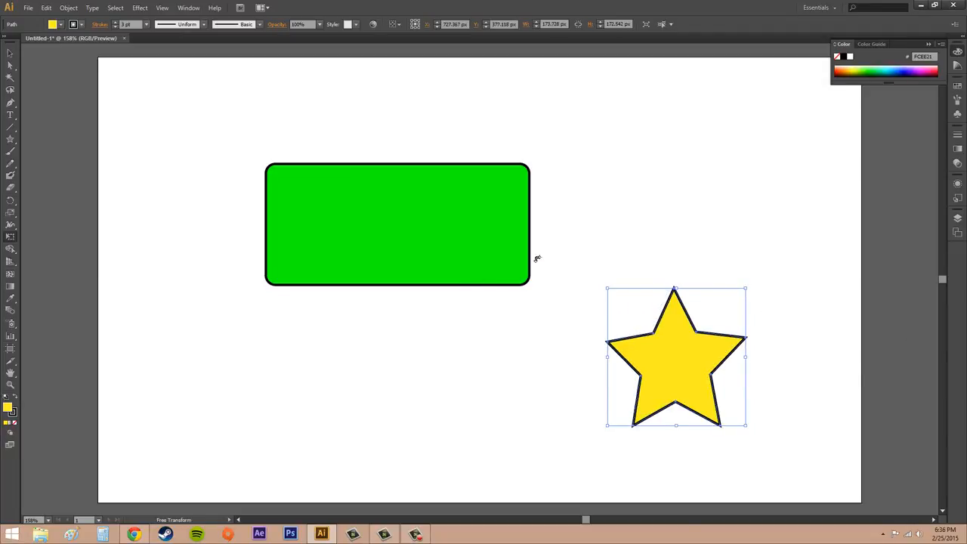
{"action": "key", "text": "v"}
{"action": "key", "text": "ctrl+z"}
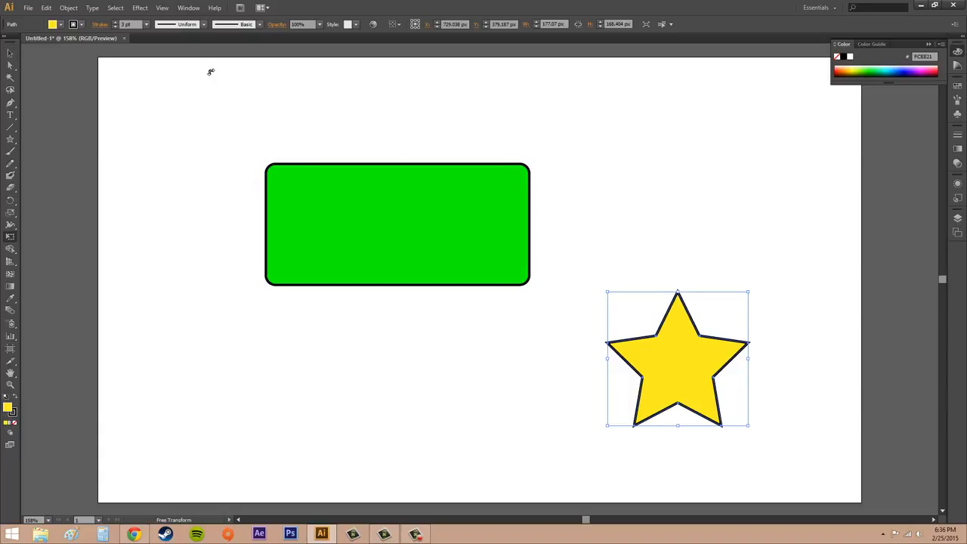
{"action": "left_click", "coordinate": [161, 9]}
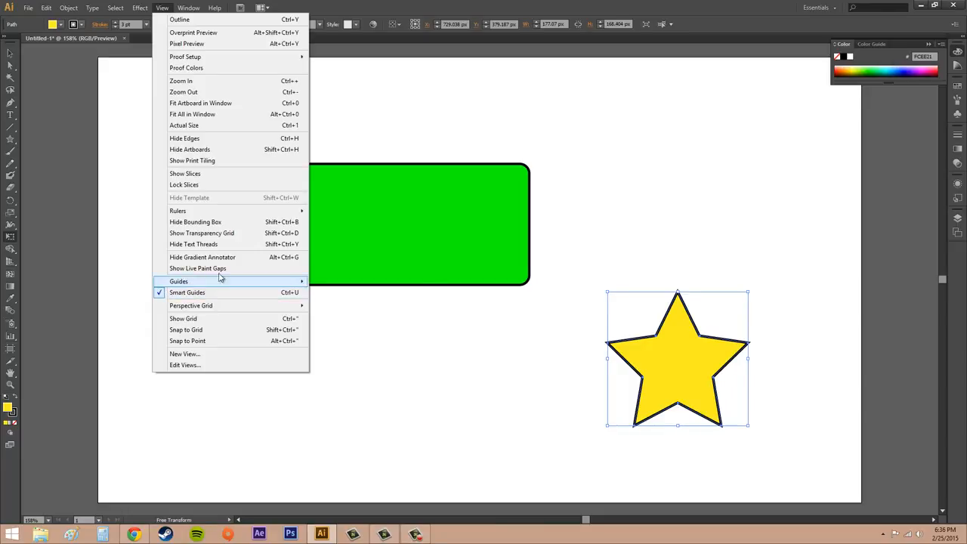
{"action": "left_click", "coordinate": [707, 138]}
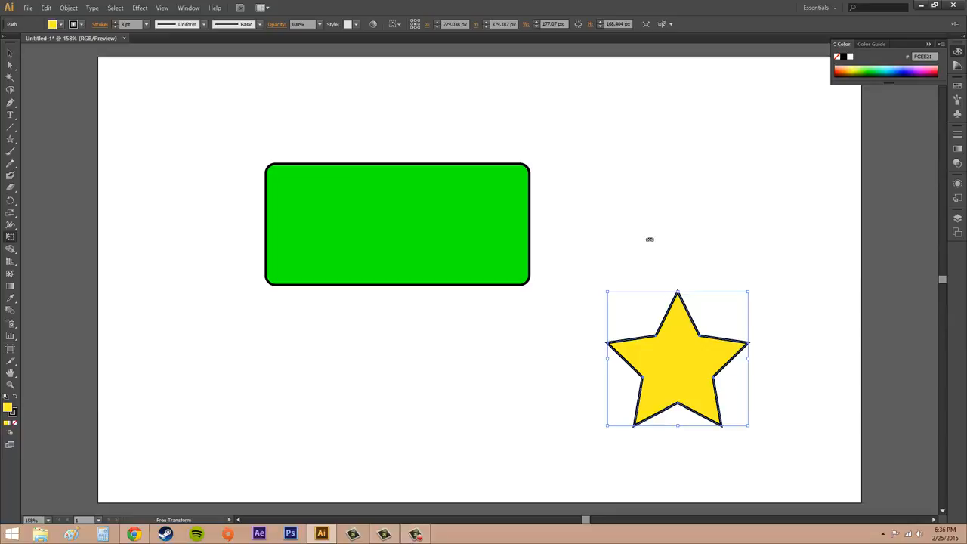
Show the numeric Transform settings and move the yellow star to an X position of 500 px.
{"action": "left_click", "coordinate": [191, 9]}
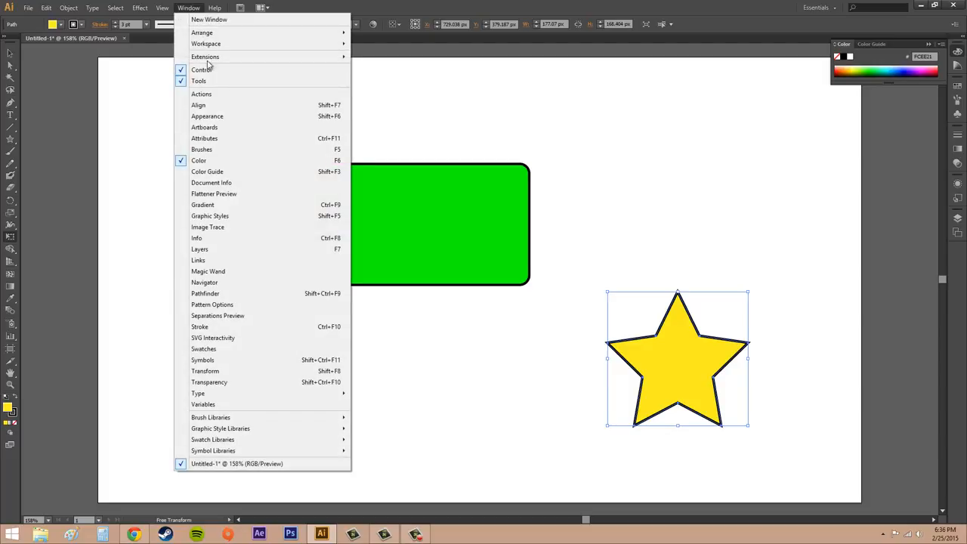
{"action": "left_click", "coordinate": [223, 374]}
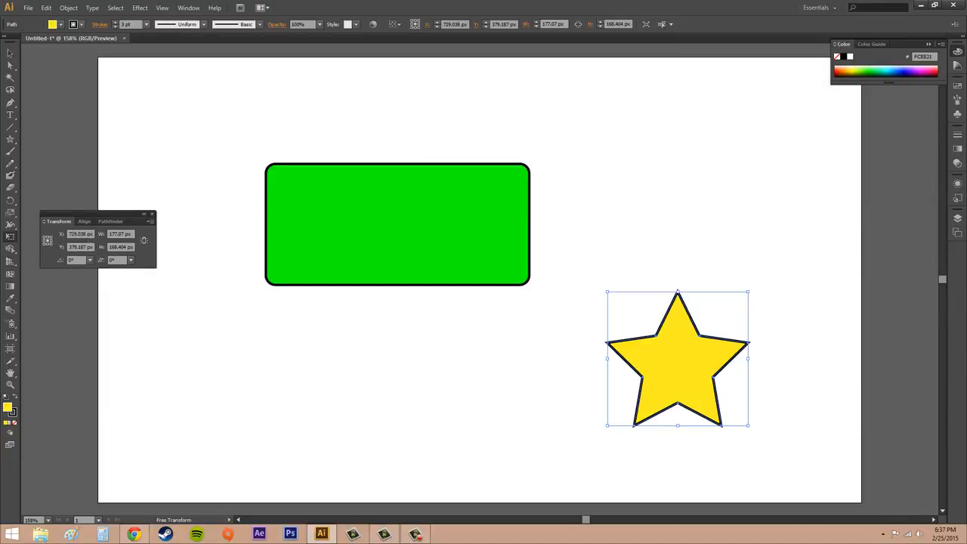
{"action": "left_click", "coordinate": [93, 235]}
{"action": "type", "text": "500"}
{"action": "key", "text": "Return"}
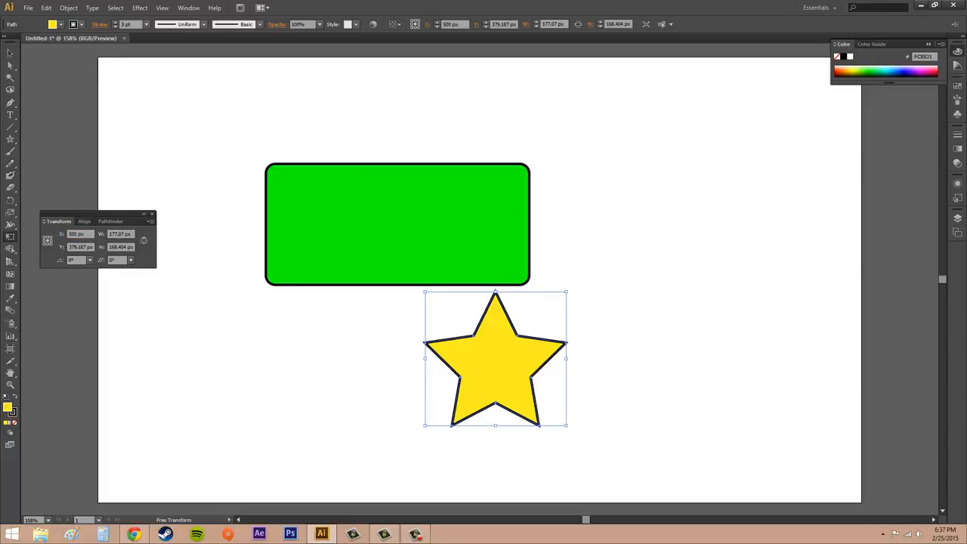
Constrain the star's width and height proportions and set its width to 200 px.
{"action": "left_click", "coordinate": [145, 240]}
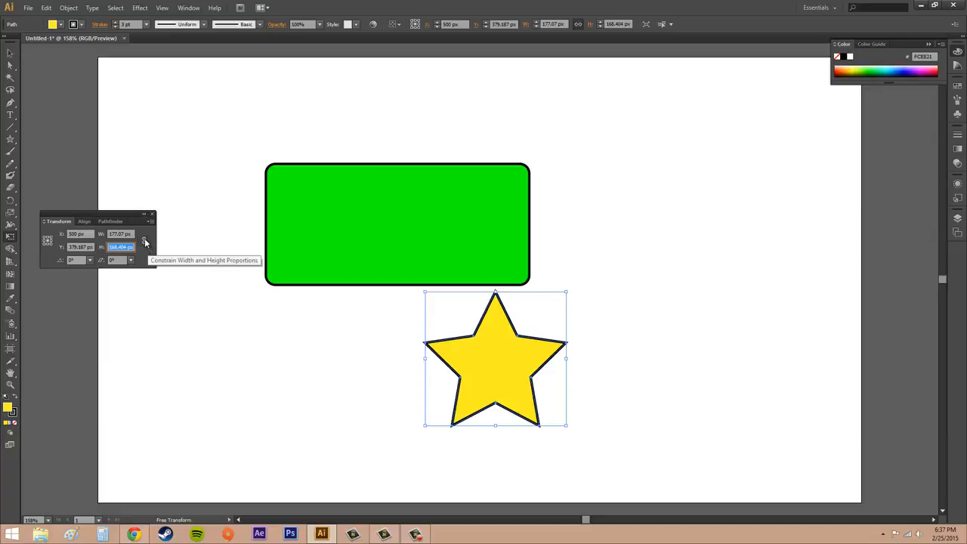
{"action": "left_click", "coordinate": [145, 241]}
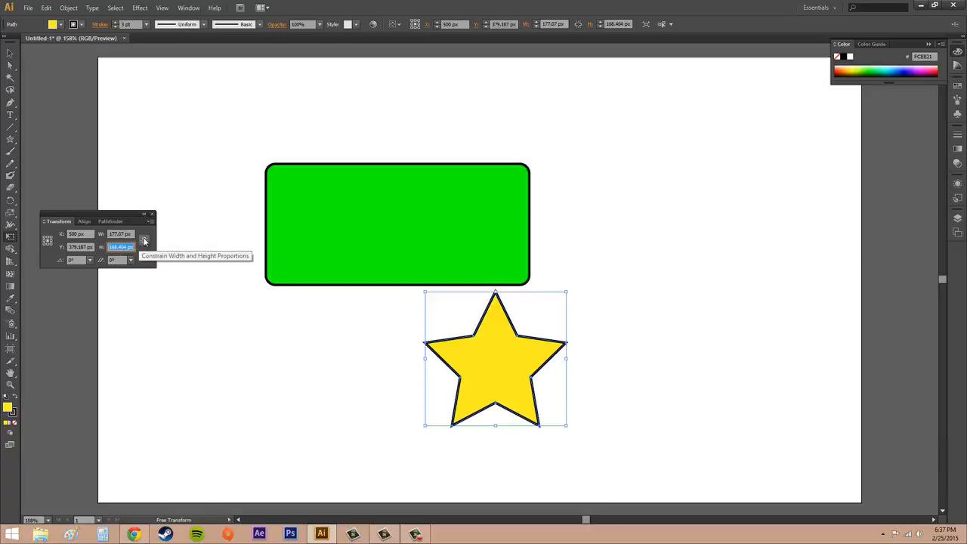
{"action": "left_click", "coordinate": [146, 243]}
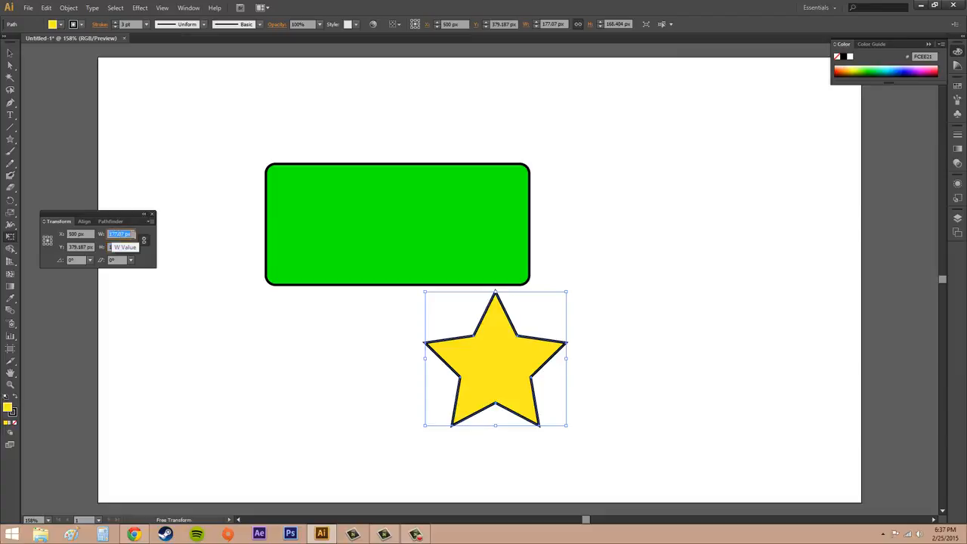
{"action": "left_click", "coordinate": [119, 235]}
{"action": "type", "text": "200"}
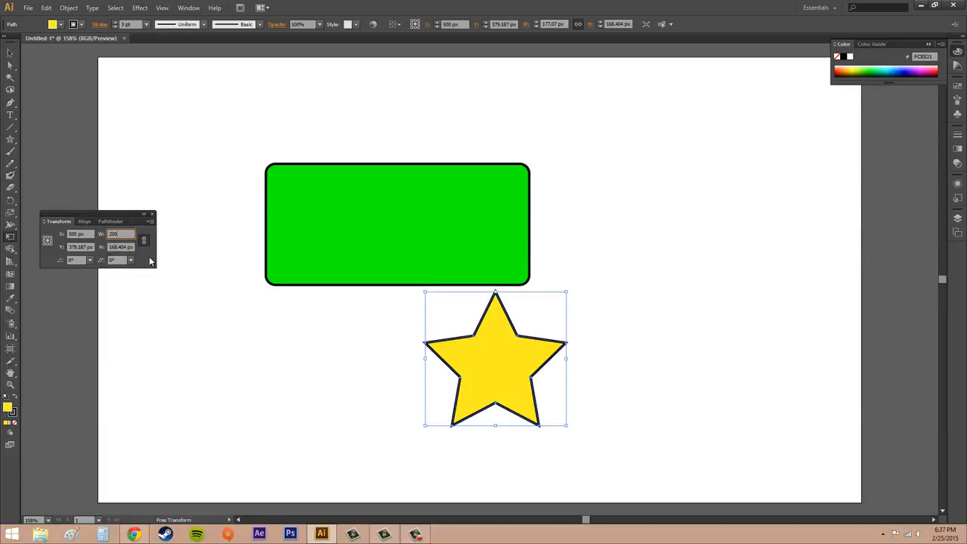
{"action": "key", "text": "Return"}
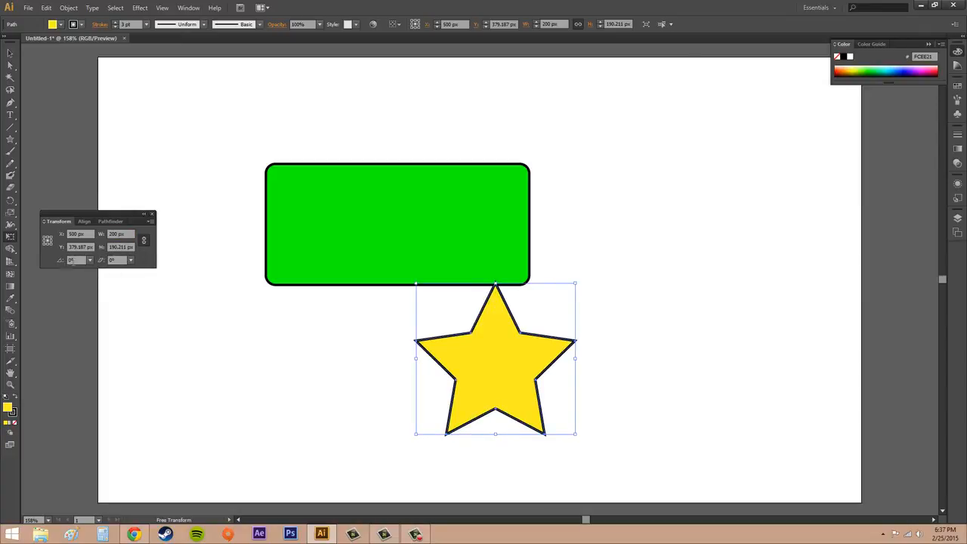
Try rotating the yellow star by 28° with a numeric Transform value, and undo the rotation.
{"action": "left_click", "coordinate": [90, 260]}
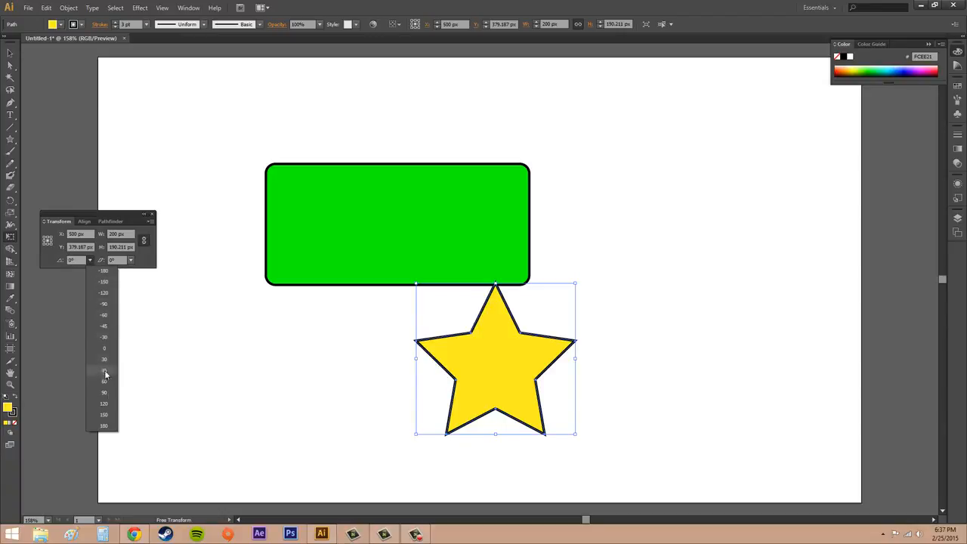
{"action": "left_click", "coordinate": [74, 260]}
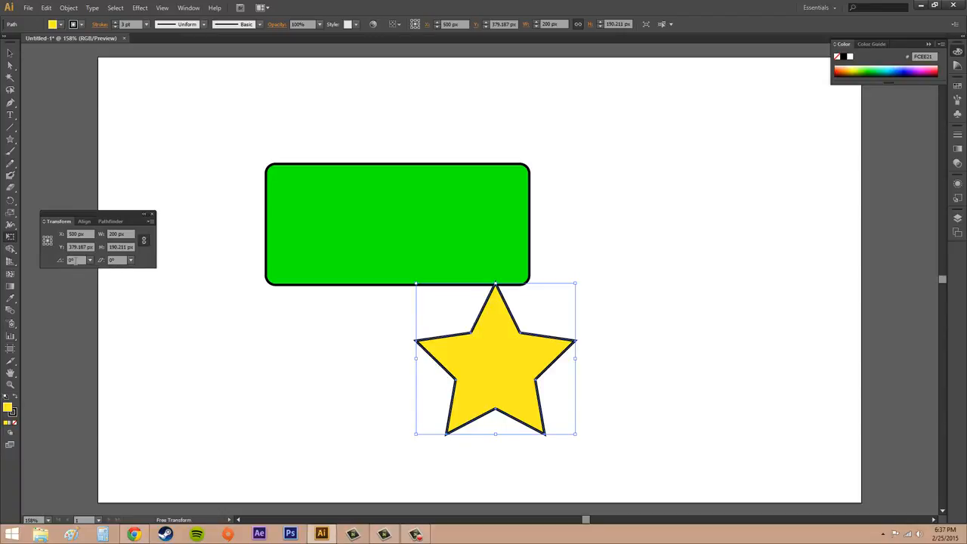
{"action": "double_click", "coordinate": [73, 260]}
{"action": "type", "text": "28"}
{"action": "key", "text": "Return"}
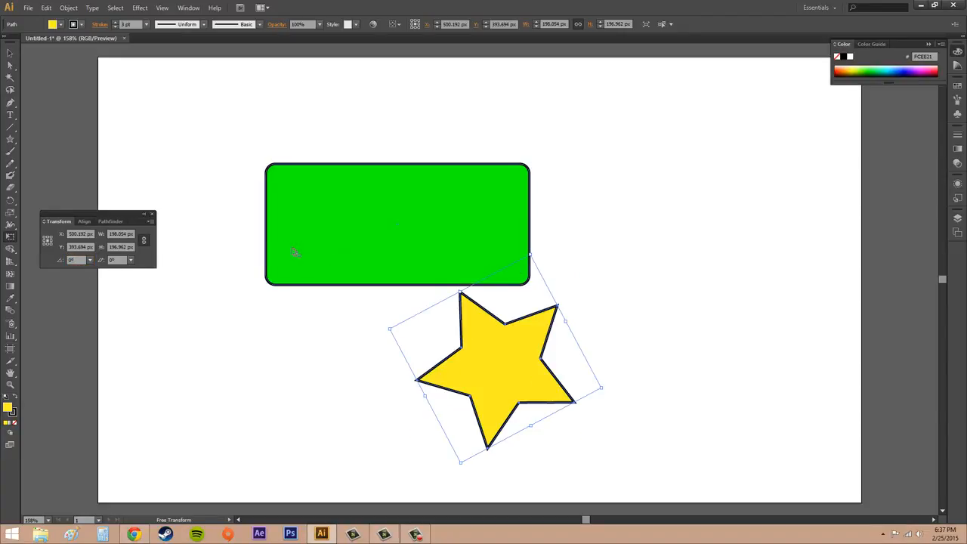
{"action": "key", "text": "ctrl+z"}
Try shearing the yellow star by the preset 30° angle, and undo the shear.
{"action": "left_click", "coordinate": [131, 260]}
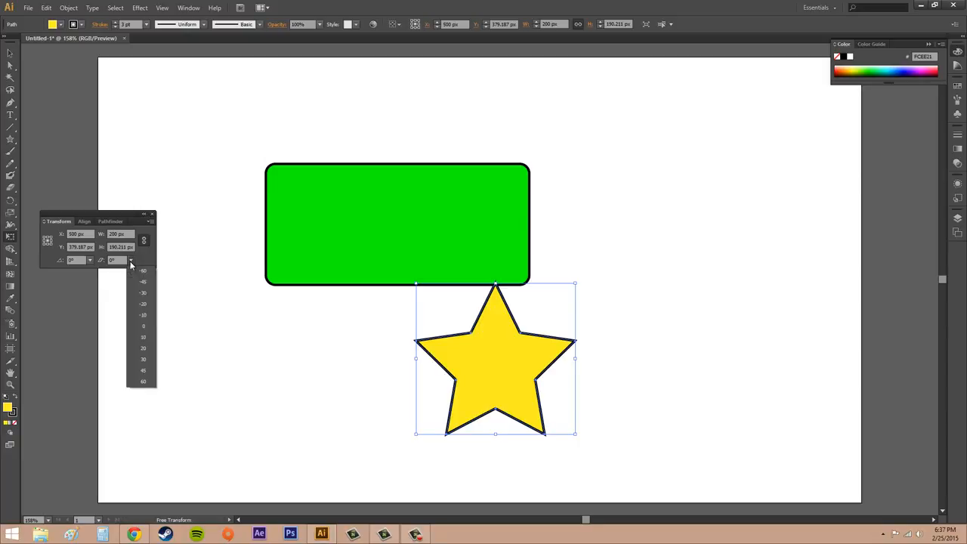
{"action": "left_click", "coordinate": [144, 364]}
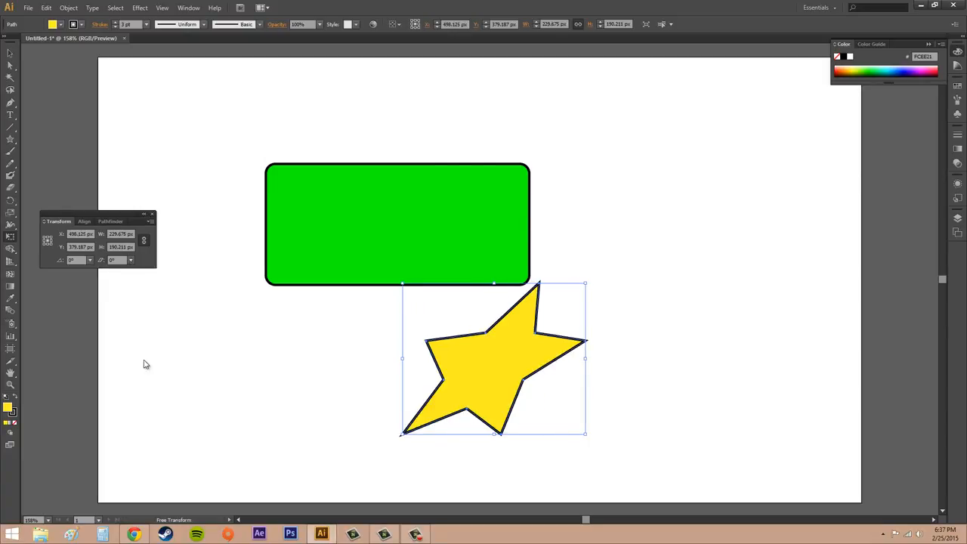
{"action": "key", "text": "ctrl+z"}
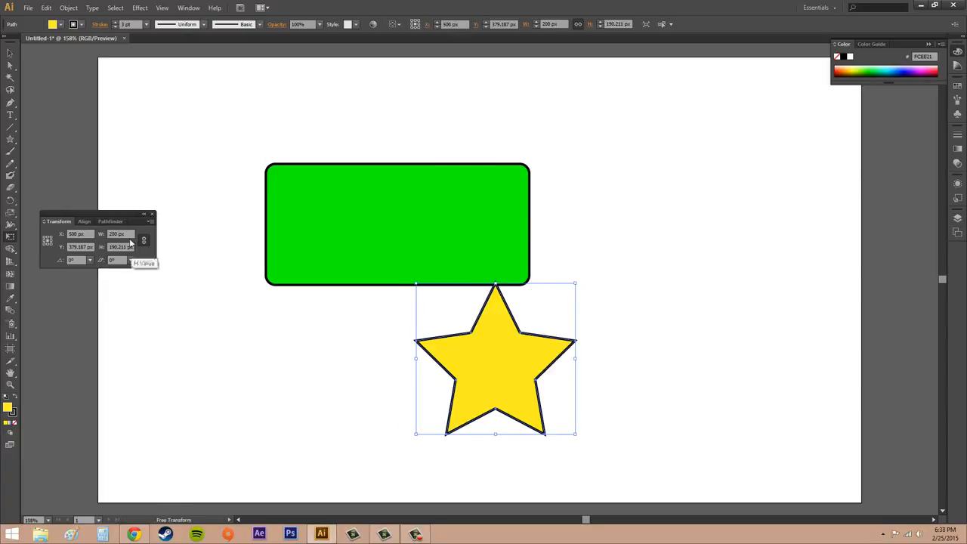
Show the additional Transform options and disable Align to Pixel Grid for the yellow star.
{"action": "left_click", "coordinate": [150, 223]}
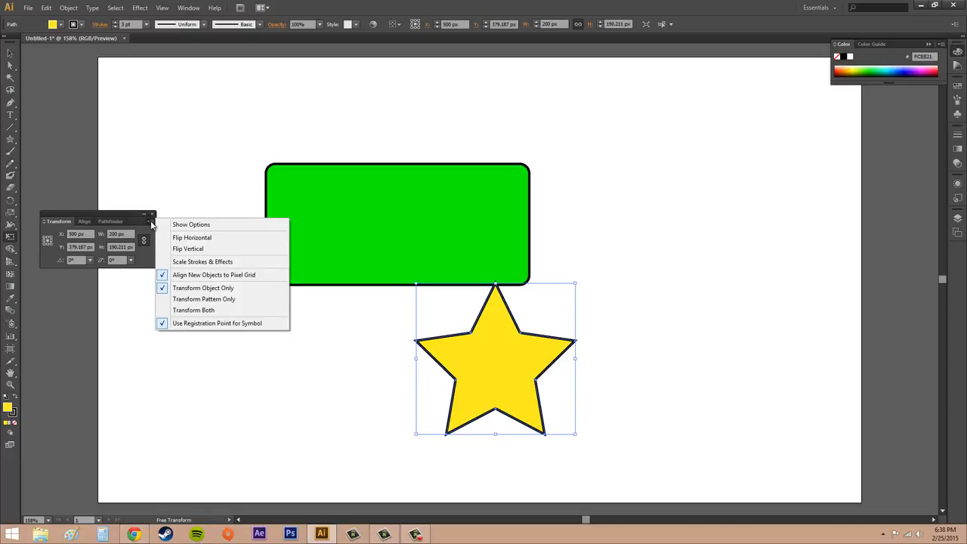
{"action": "left_click", "coordinate": [183, 224]}
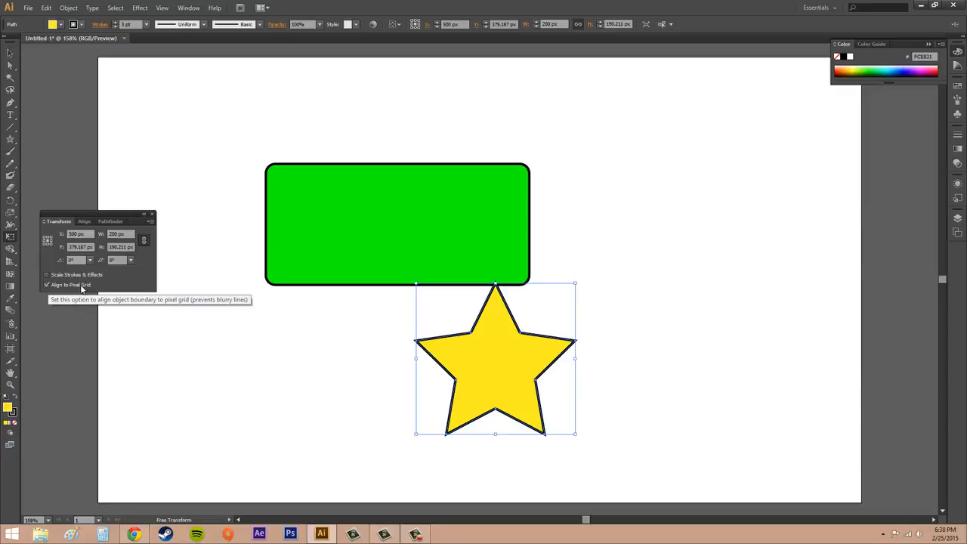
{"action": "left_click", "coordinate": [46, 286]}
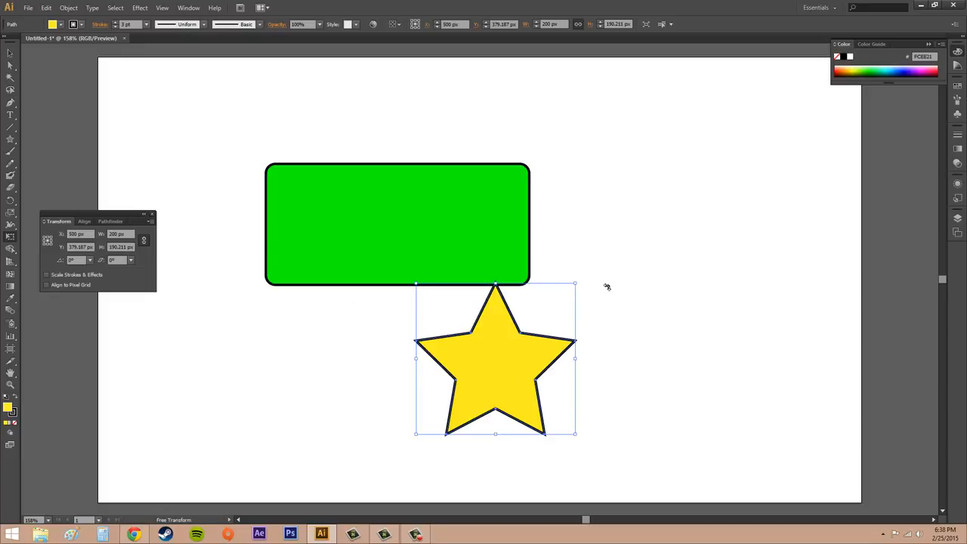
Try enlarging the star from its upper-right corner to about 488 px wide with a 4 pt stroke, and undo both changes.
{"action": "left_click_drag", "start_coordinate": [584, 275], "coordinate": [806, 111]}
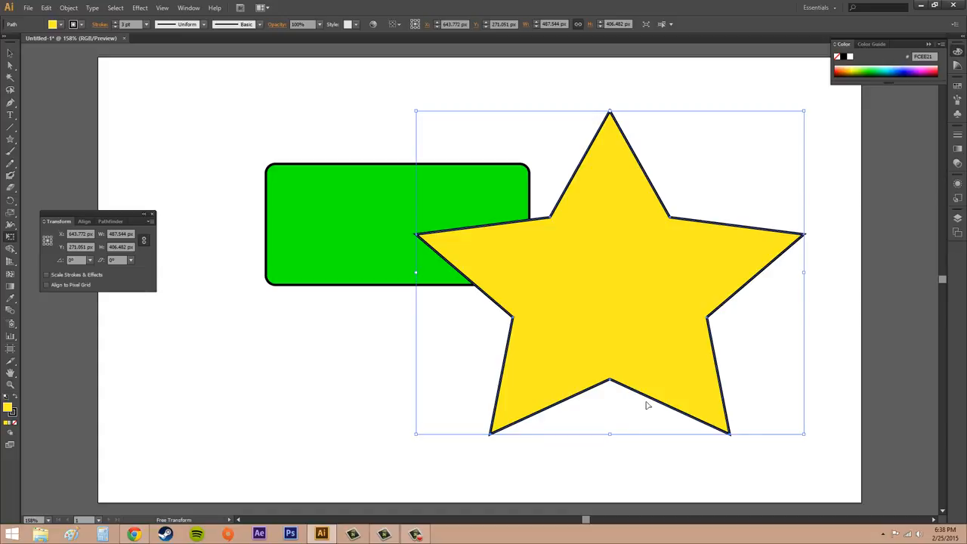
{"action": "left_click", "coordinate": [148, 25]}
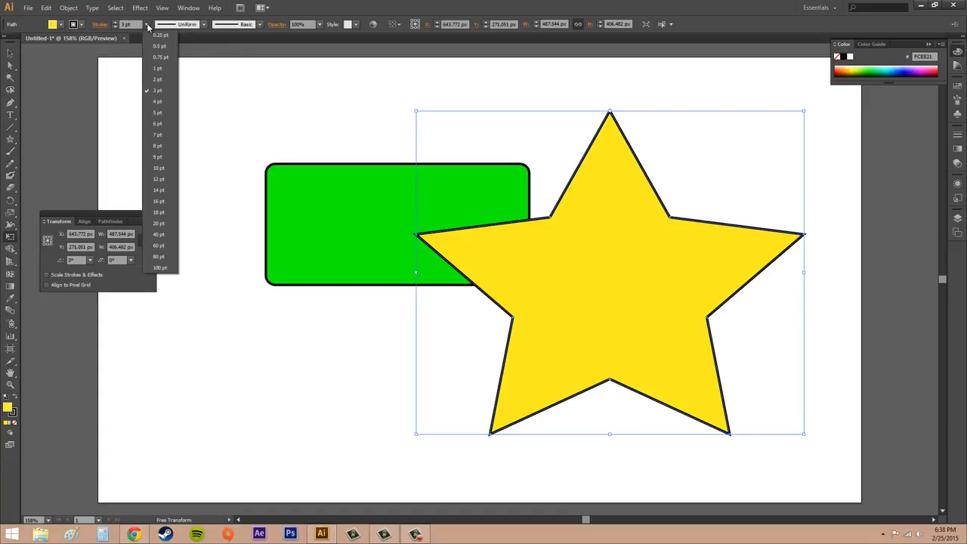
{"action": "left_click", "coordinate": [157, 101]}
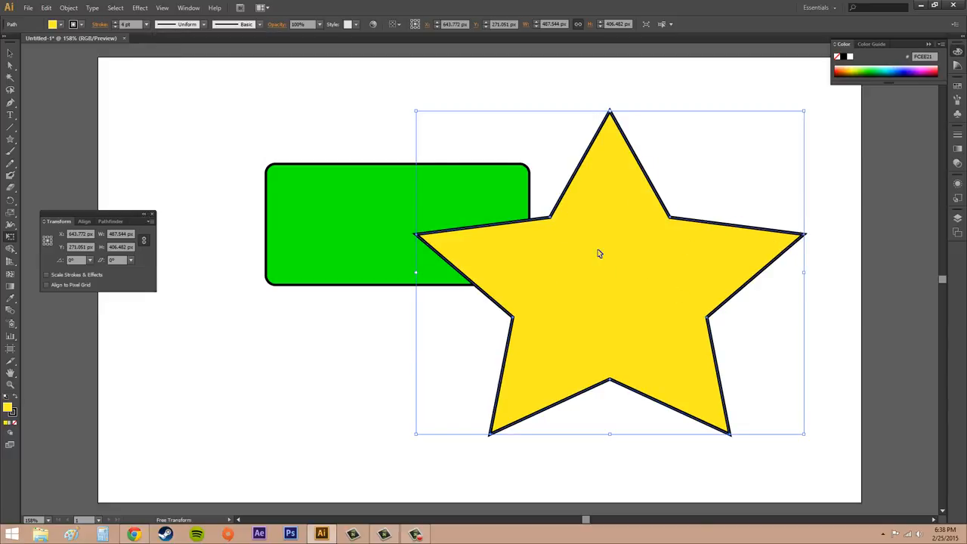
{"action": "key", "text": "ctrl+z"}
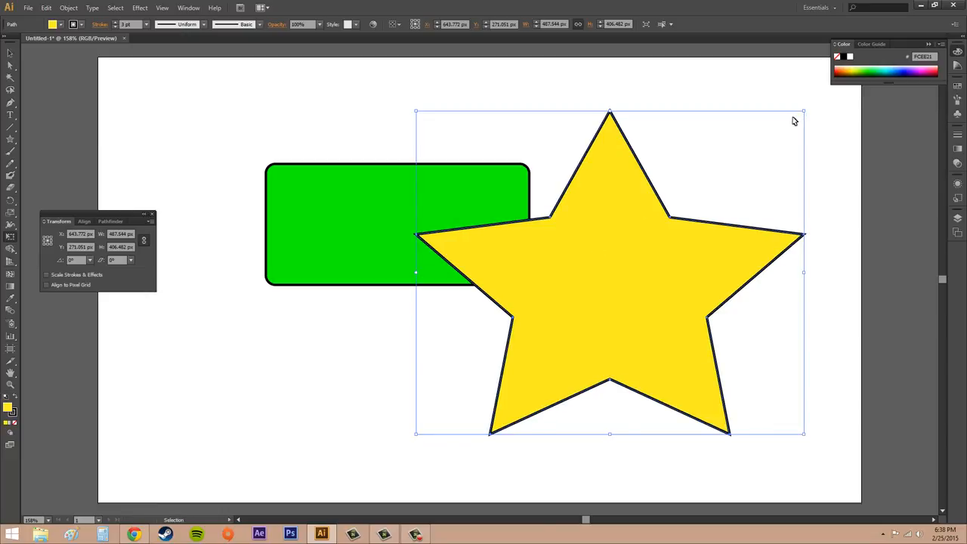
{"action": "key", "text": "ctrl+z"}
Enable Scale Strokes & Effects, try enlarging the star from its upper-right corner to about 520 px wide, and undo the scaling.
{"action": "left_click", "coordinate": [47, 274]}
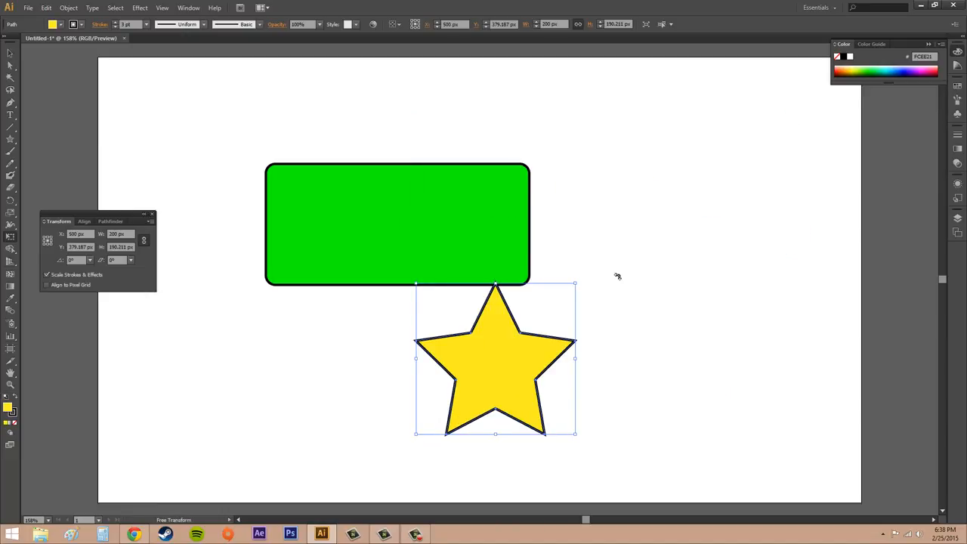
{"action": "left_click_drag", "start_coordinate": [576, 283], "coordinate": [829, 98]}
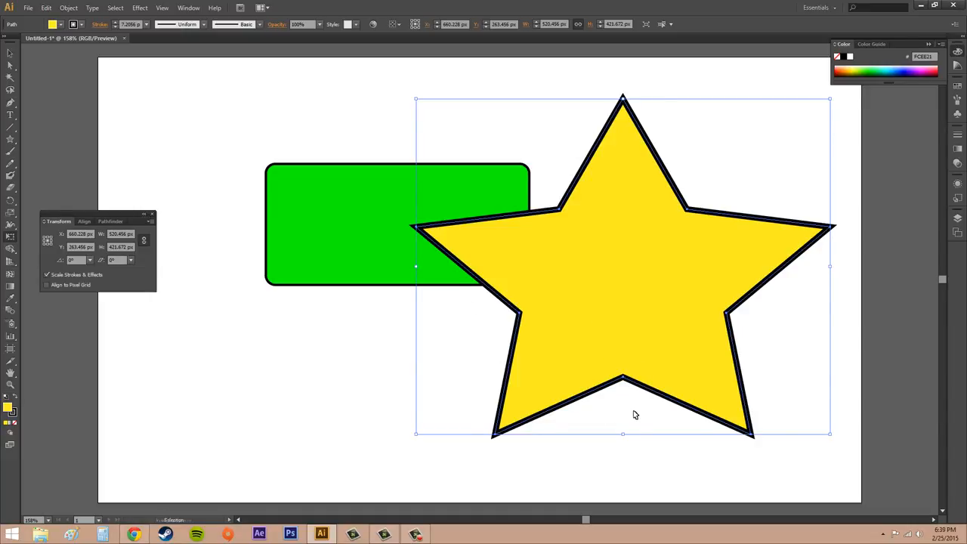
{"action": "key", "text": "ctrl+z"}
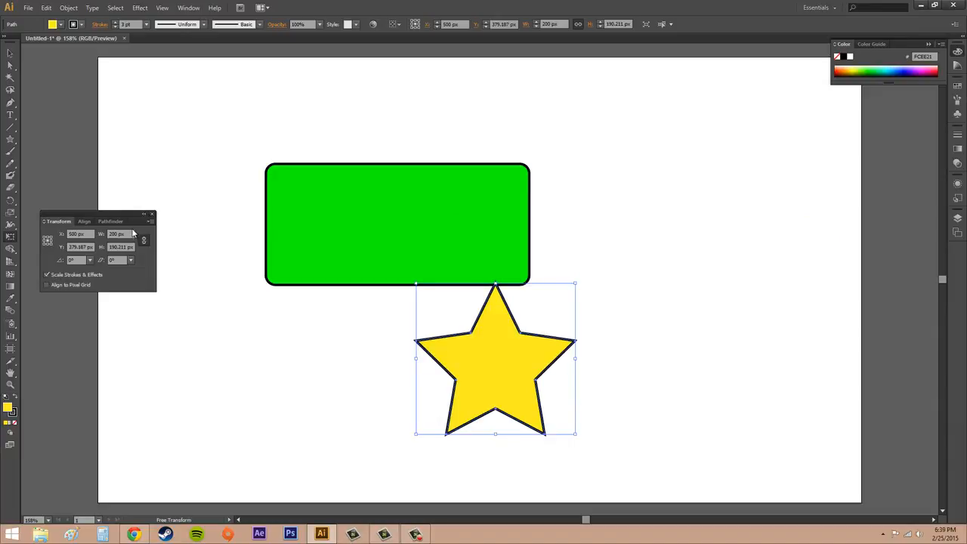
Look over the additional Transform commands and close the Transform panel.
{"action": "left_click", "coordinate": [151, 221]}
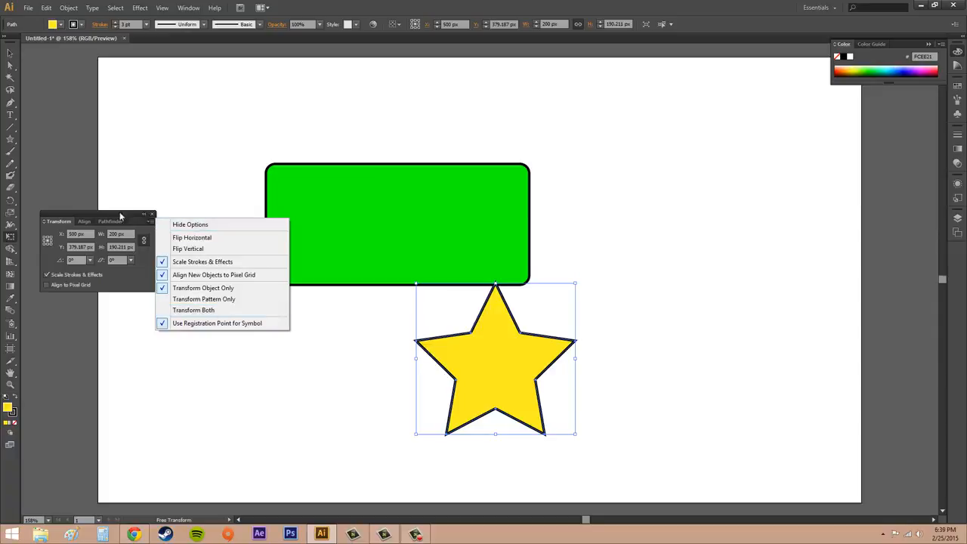
{"action": "left_click", "coordinate": [152, 214]}
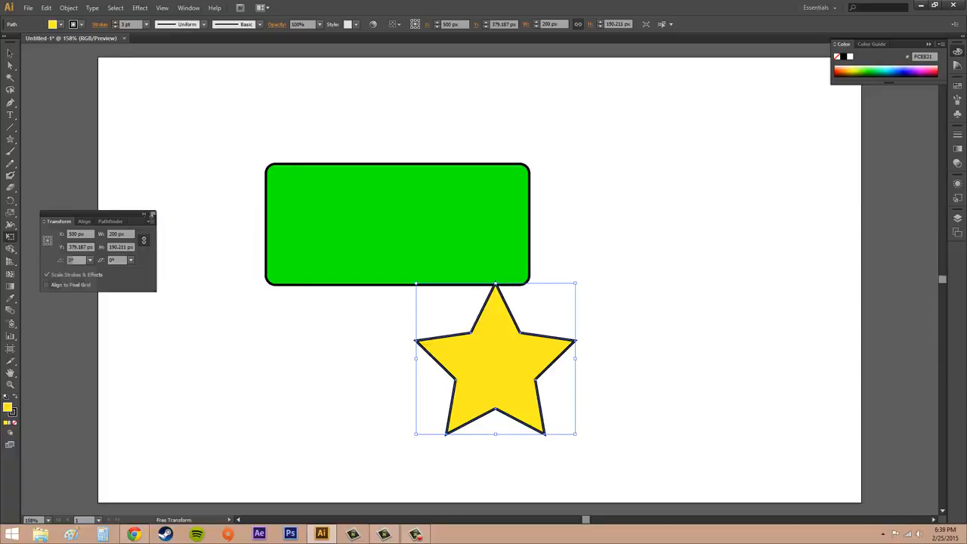
{"action": "left_click", "coordinate": [152, 214]}
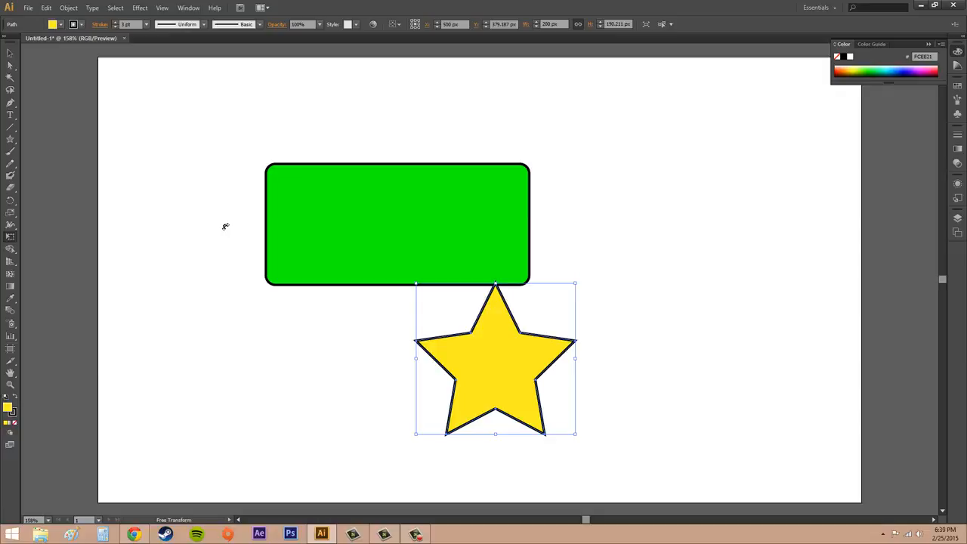
Move the yellow star right and slightly up to about X 659 px, Y 371 px, deselect it and select it again.
{"action": "left_click", "coordinate": [10, 54]}
{"action": "left_click_drag", "start_coordinate": [510, 360], "coordinate": [637, 352]}
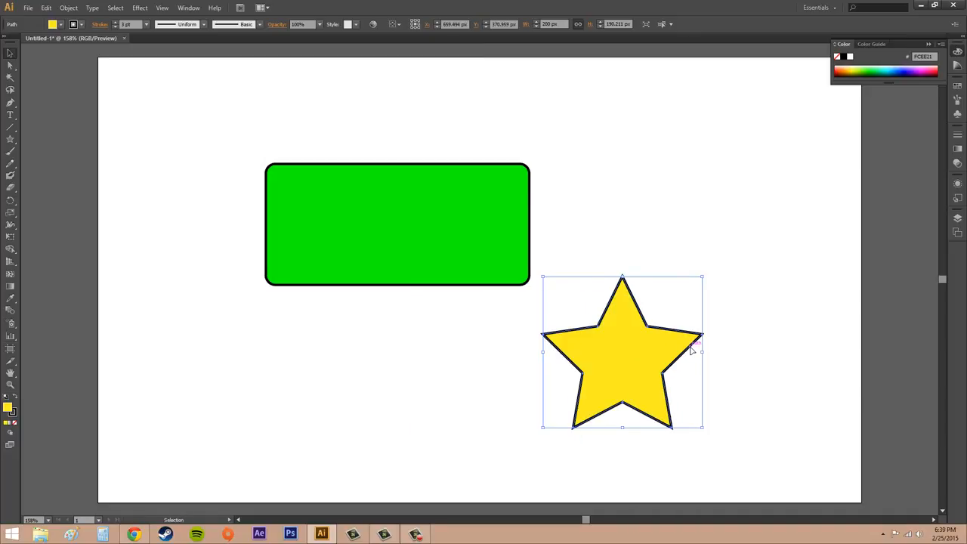
{"action": "left_click", "coordinate": [675, 220]}
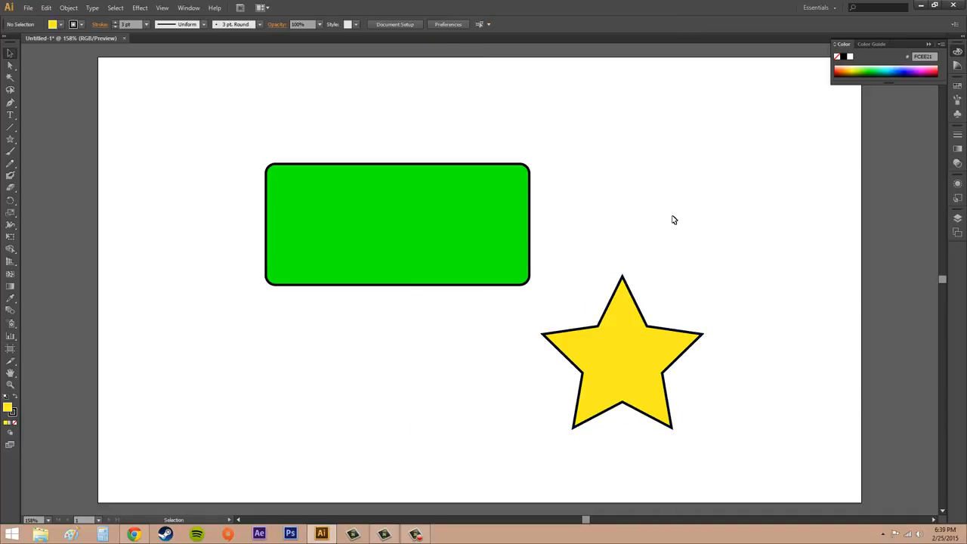
{"action": "left_click", "coordinate": [640, 360]}
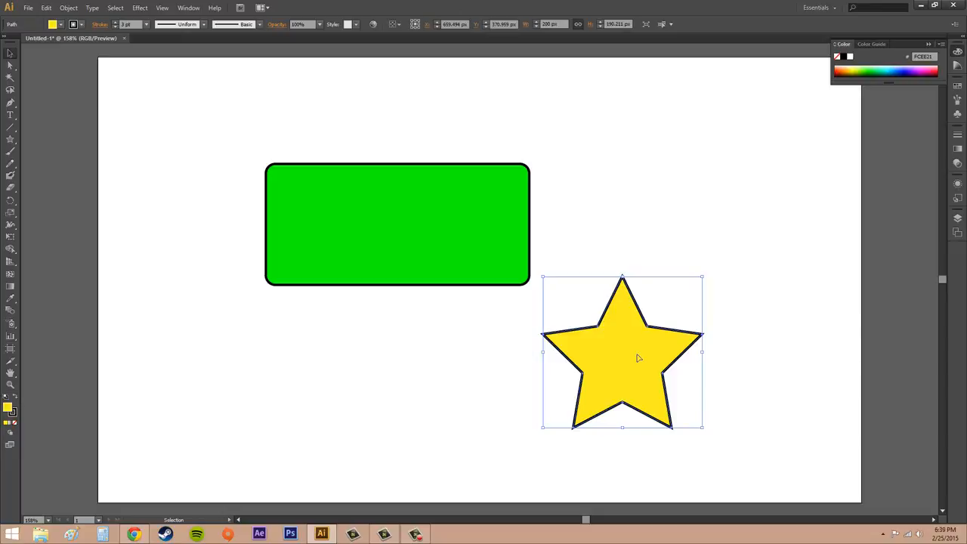